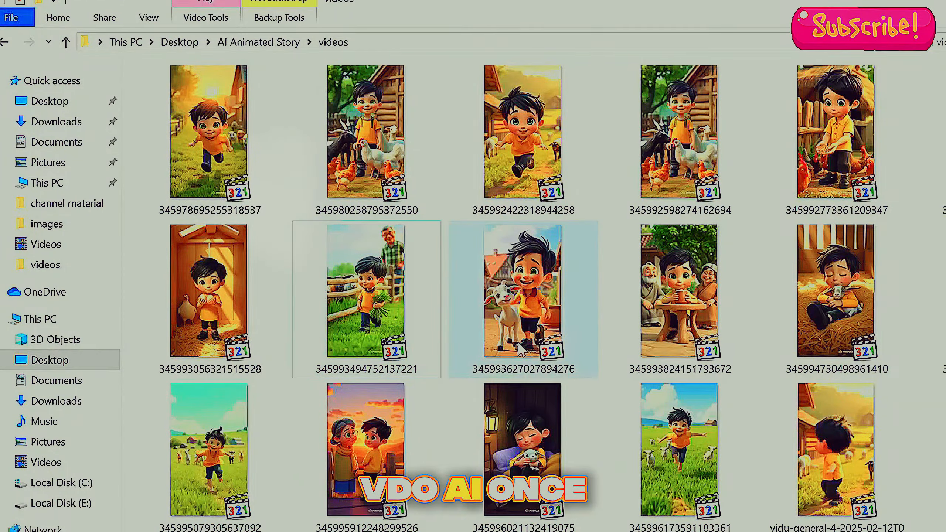
left_click(521, 349)
key("ctrl+a")
left_click(602, 316)
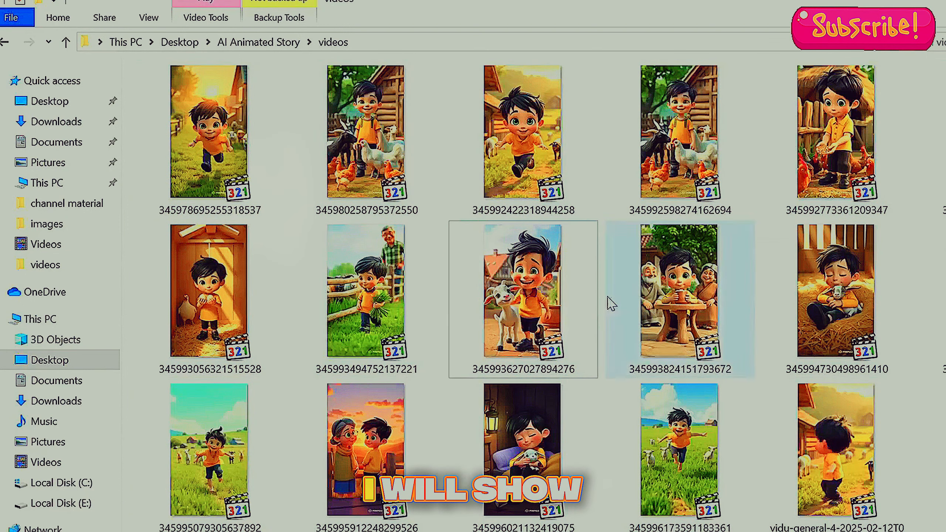
left_click(373, 299)
left_click(446, 352)
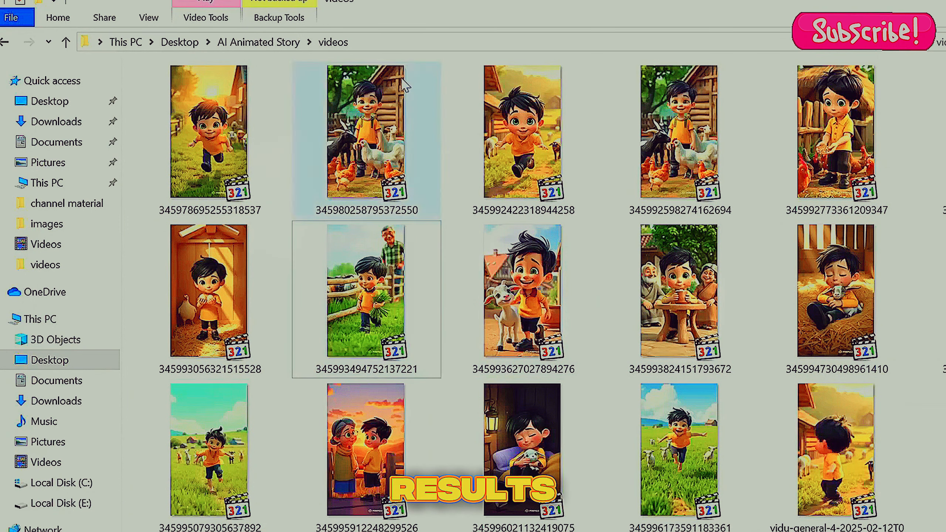
left_click(520, 349)
key("ctrl+a")
left_click(596, 317)
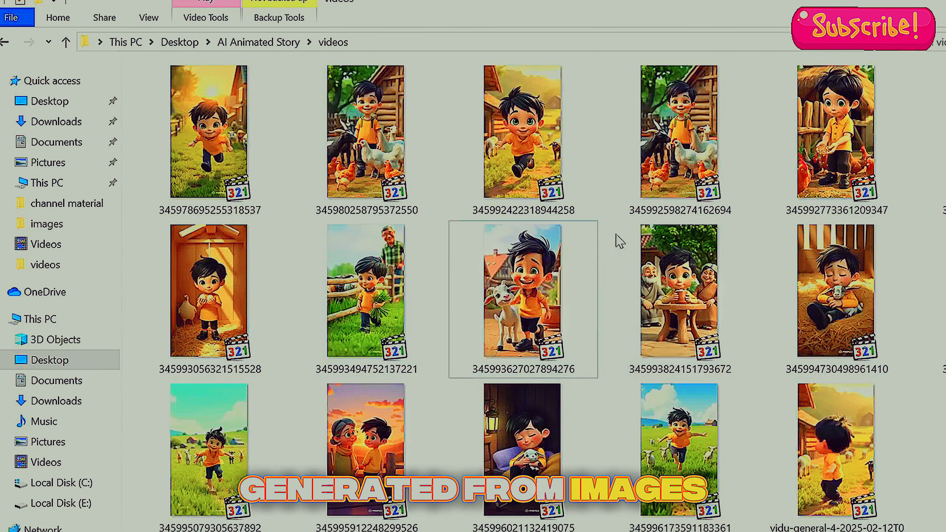
left_click(372, 298)
left_click(291, 116)
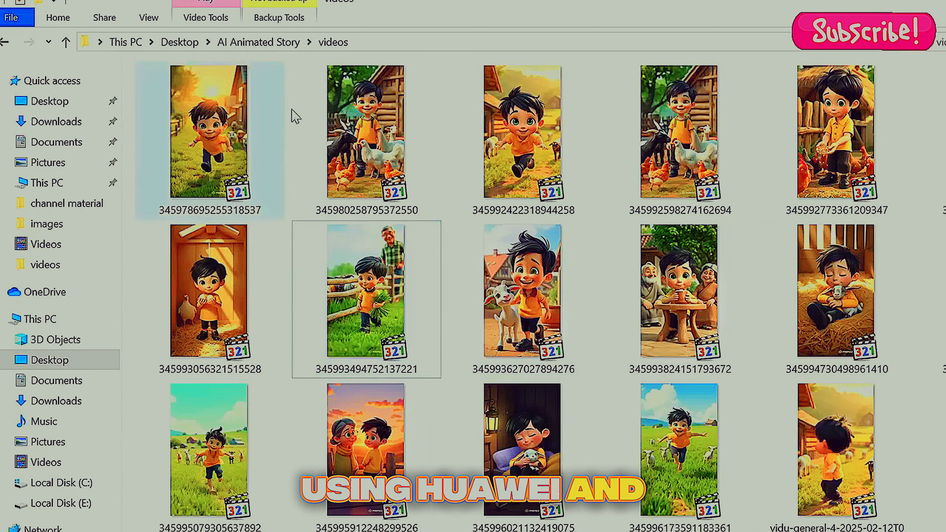
left_click(521, 349)
key("ctrl+a")
left_click(601, 319)
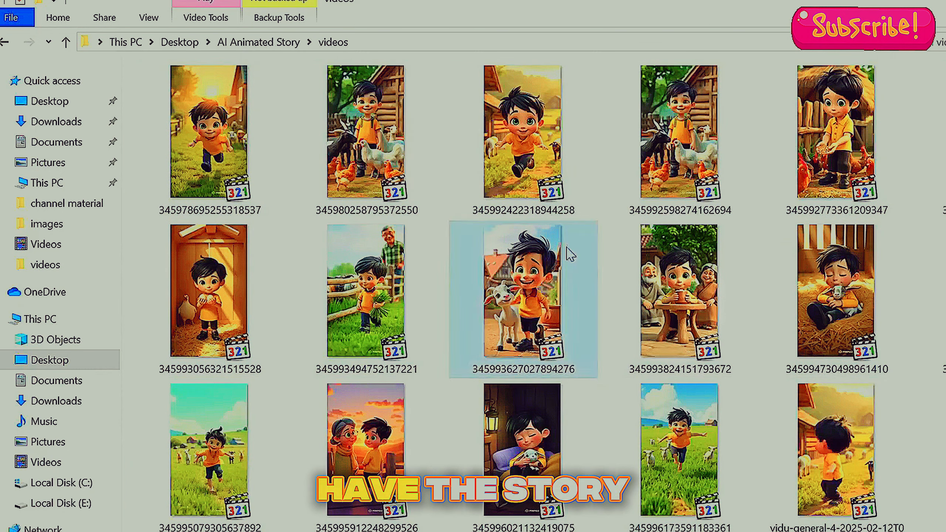
left_click(372, 298)
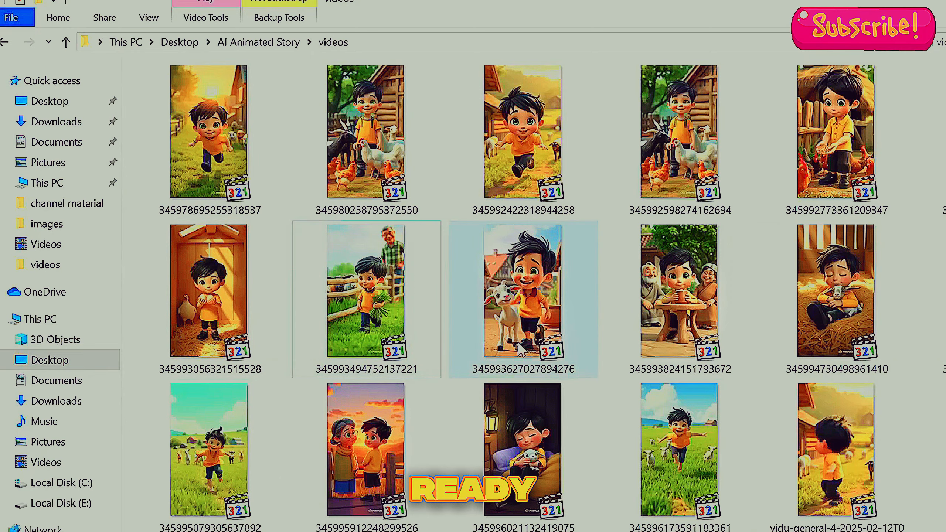
key("ctrl+a")
left_click(570, 307)
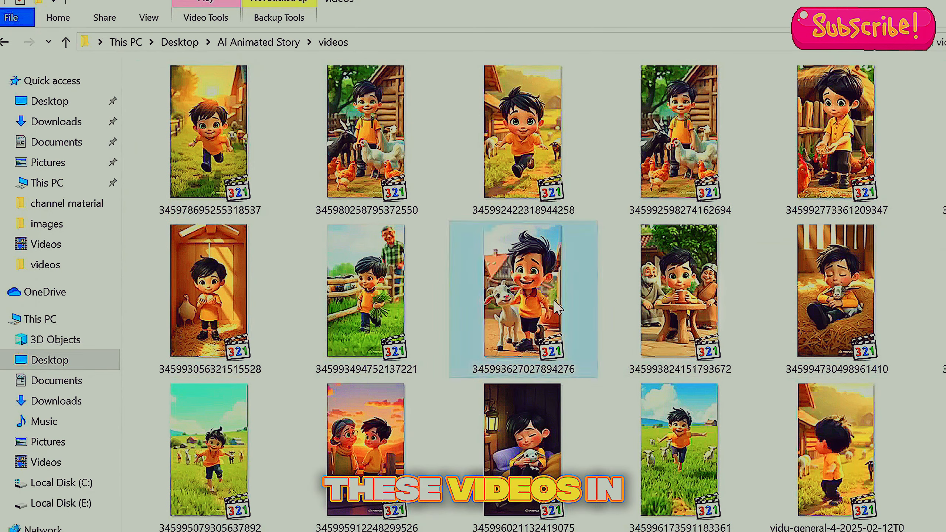
left_click(603, 321)
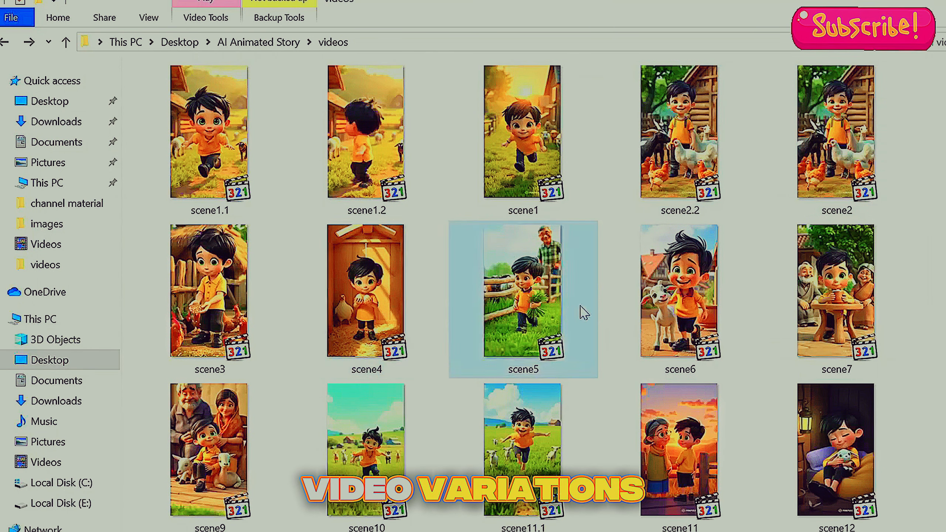
- Import all scene video clips from the videos folder into the empty CapCut project
left_click(507, 350)
key("ctrl+a")
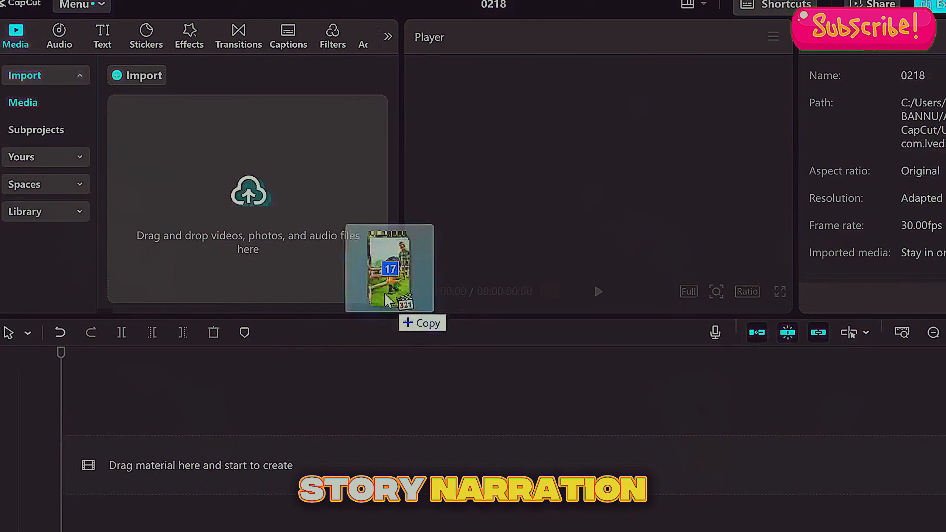
left_click_drag(385, 293, 324, 278)
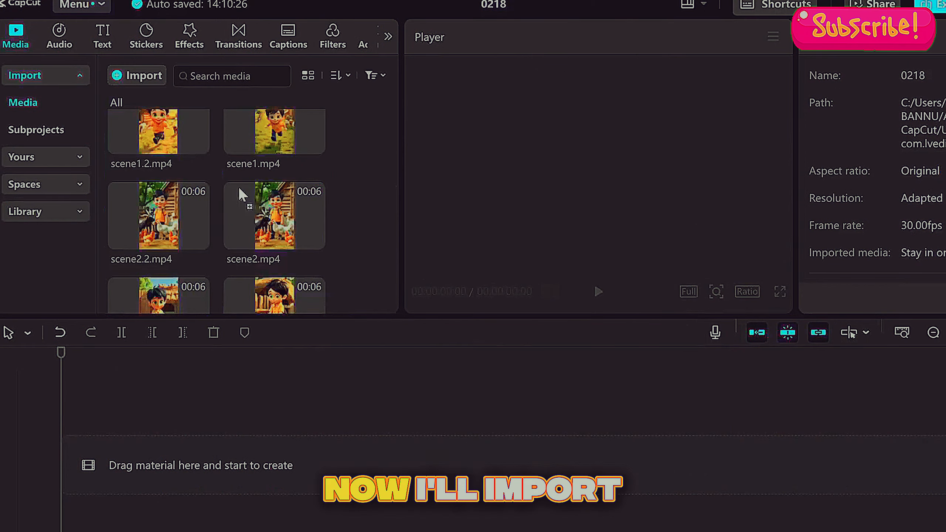
- Add the imported scene clips one after another to the timeline's main track in story order, starting with scene1.mp4
left_click(313, 144)
left_click_drag(274, 263, 648, 427)
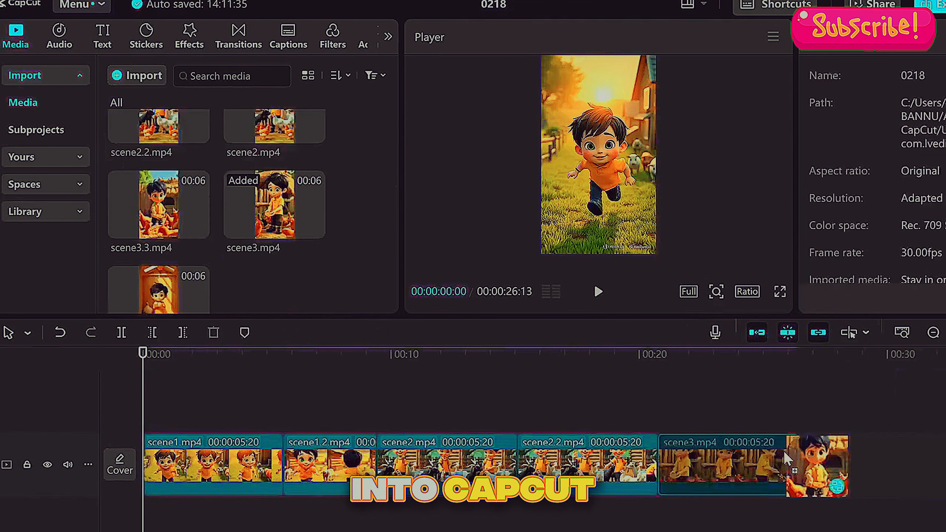
left_click_drag(274, 149, 630, 474)
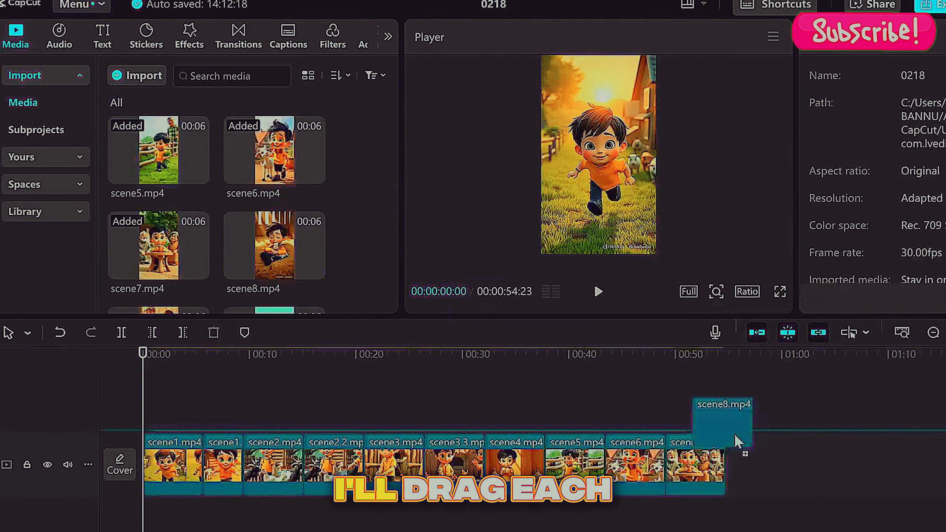
left_click_drag(739, 444, 799, 476)
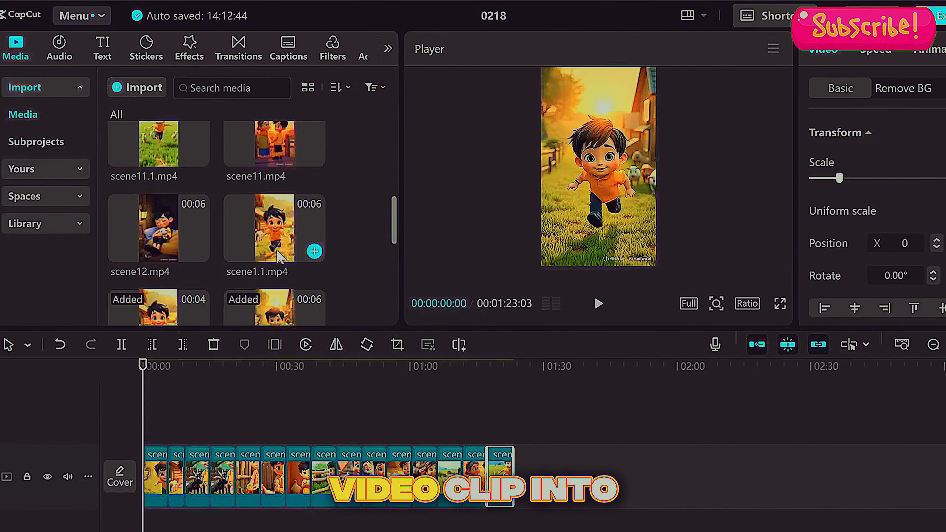
mouse_move(170, 249)
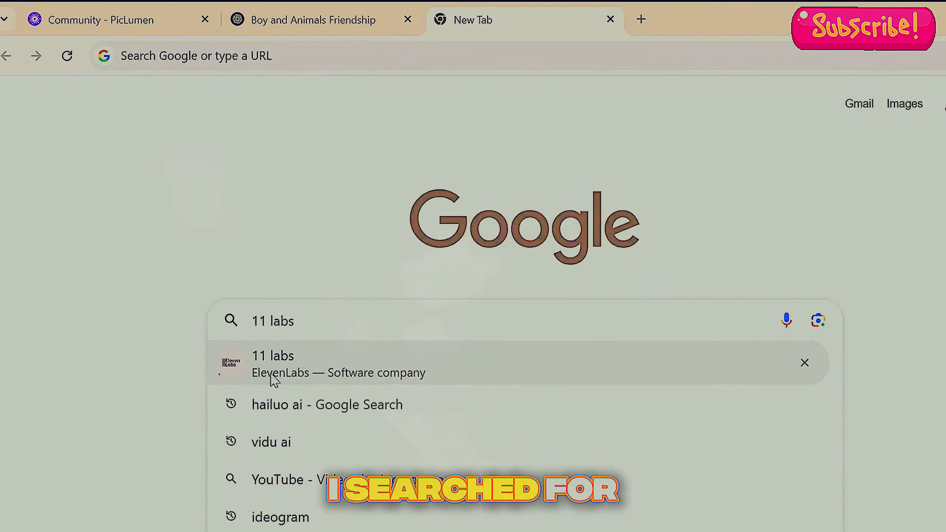
- Switch to the browser, search Google for 11 labs, open ElevenLabs and check the account's remaining credits
left_click(417, 362)
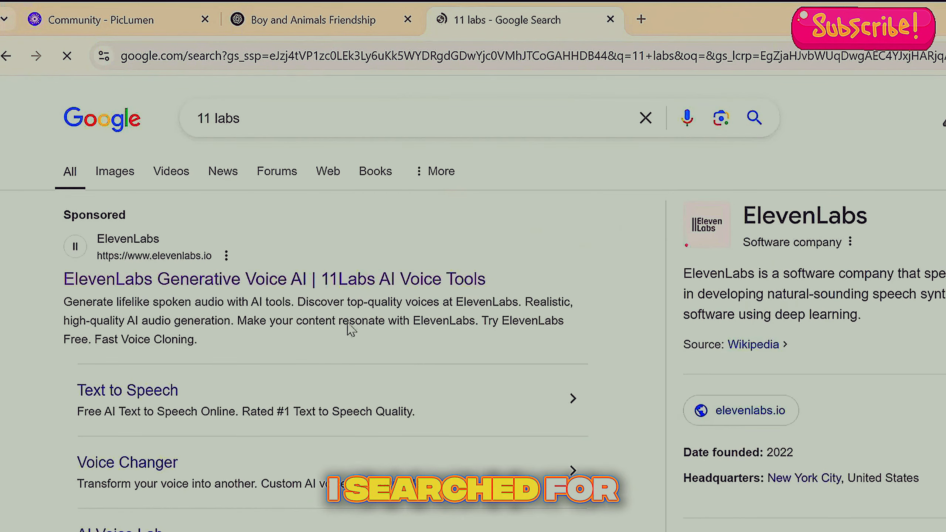
left_click(127, 279)
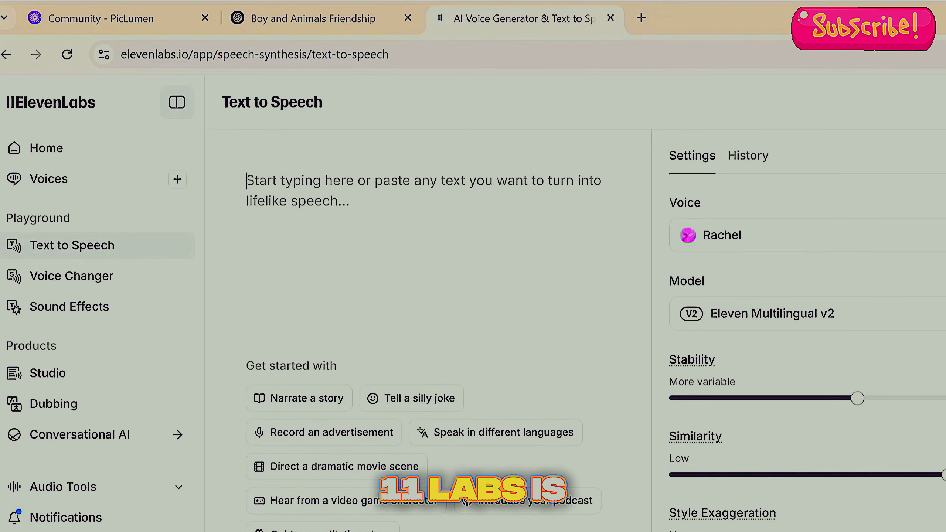
left_click(38, 531)
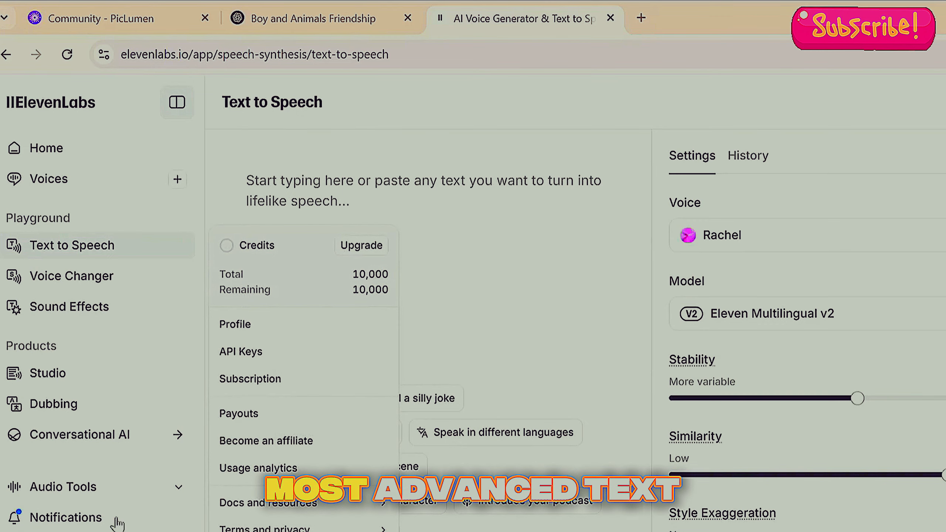
left_click_drag(352, 290, 382, 289)
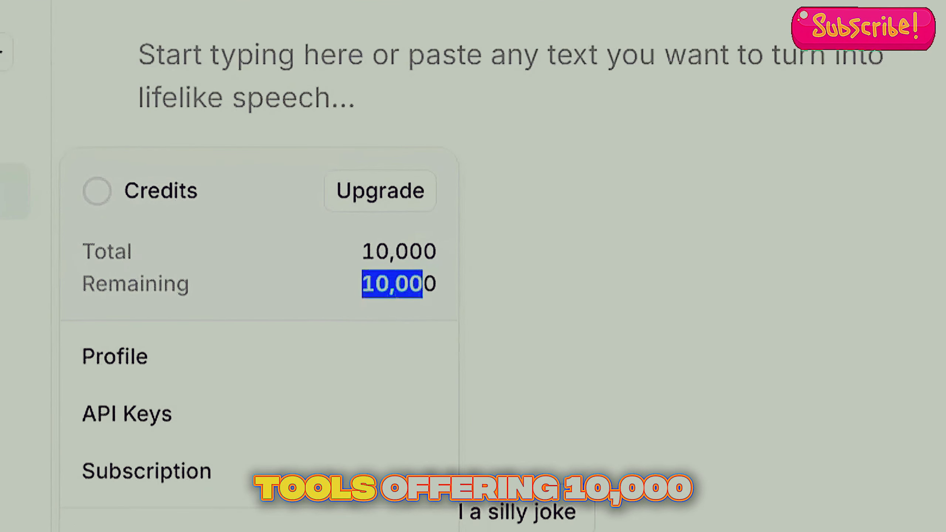
left_click(452, 304)
key("Escape")
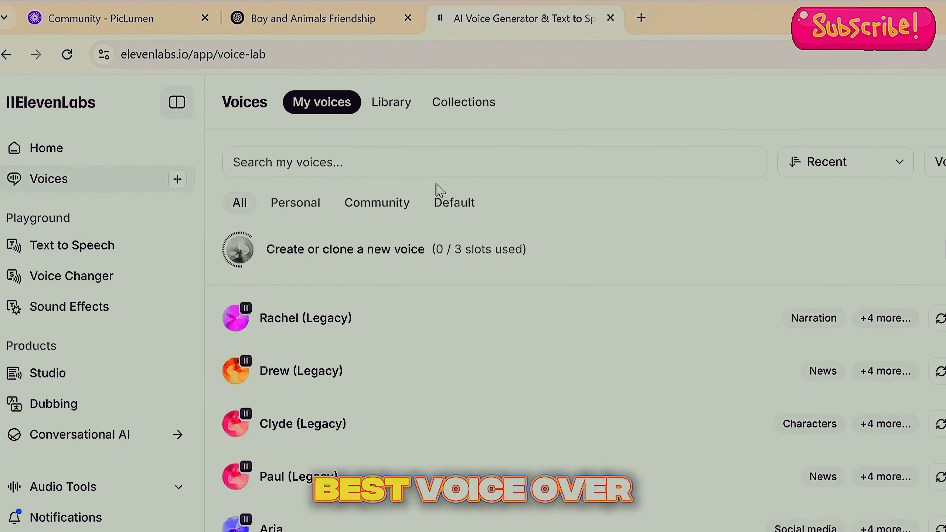
- Filter the voice library to Narrative & Story voices in English and choose Steven - Business Book Narrator for text to speech
scroll(391, 391, "down", 15)
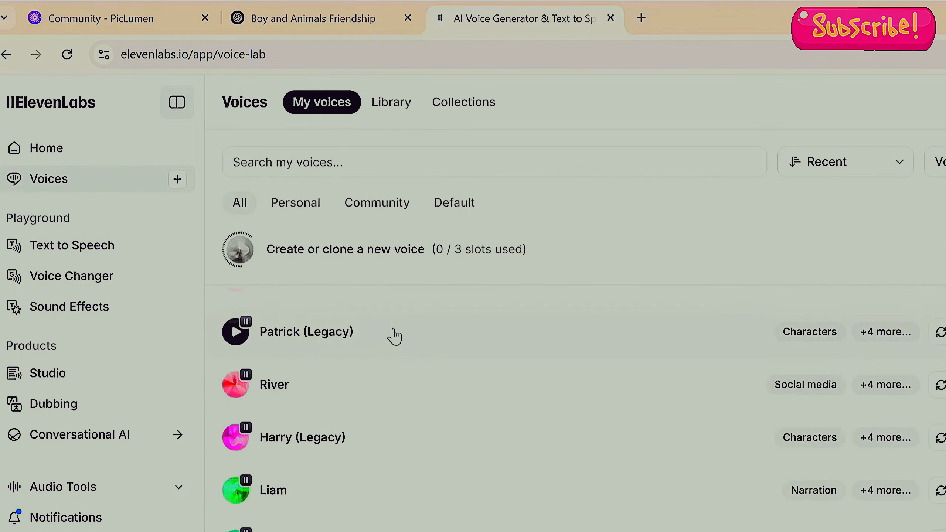
scroll(382, 374, "down", 15)
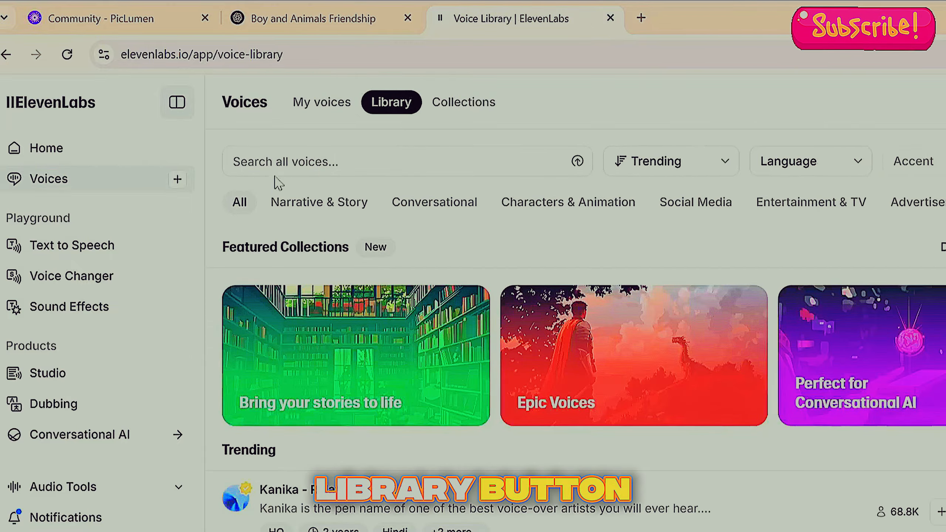
left_click(278, 162)
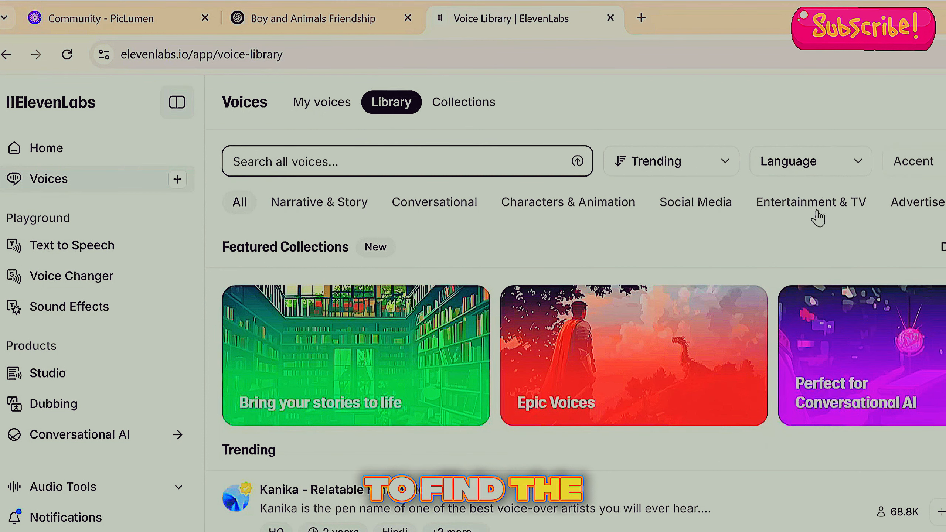
left_click(320, 204)
left_click(808, 170)
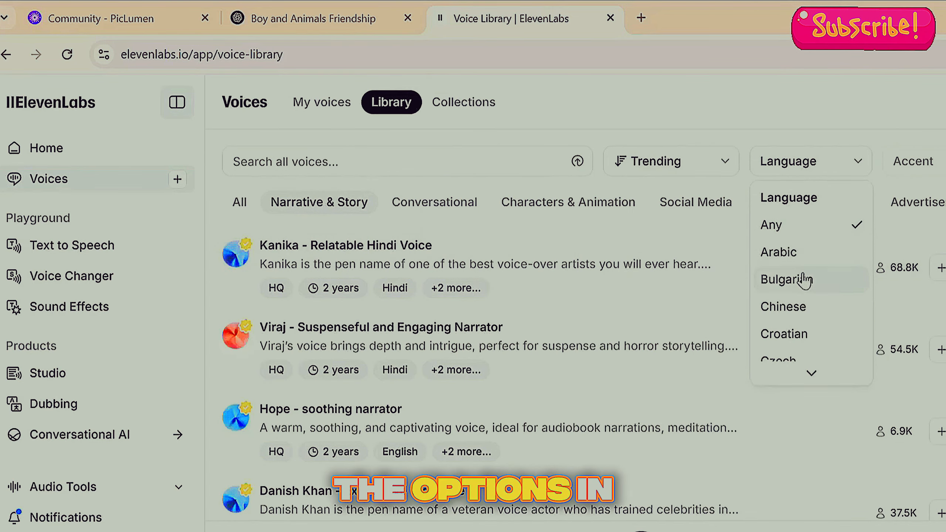
scroll(804, 312, "down", 2)
scroll(793, 335, "down", 2)
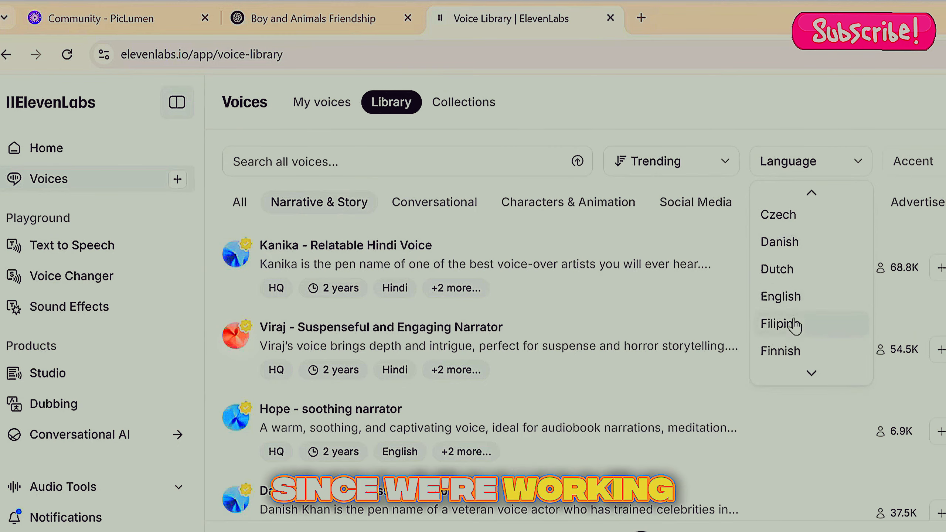
left_click(783, 298)
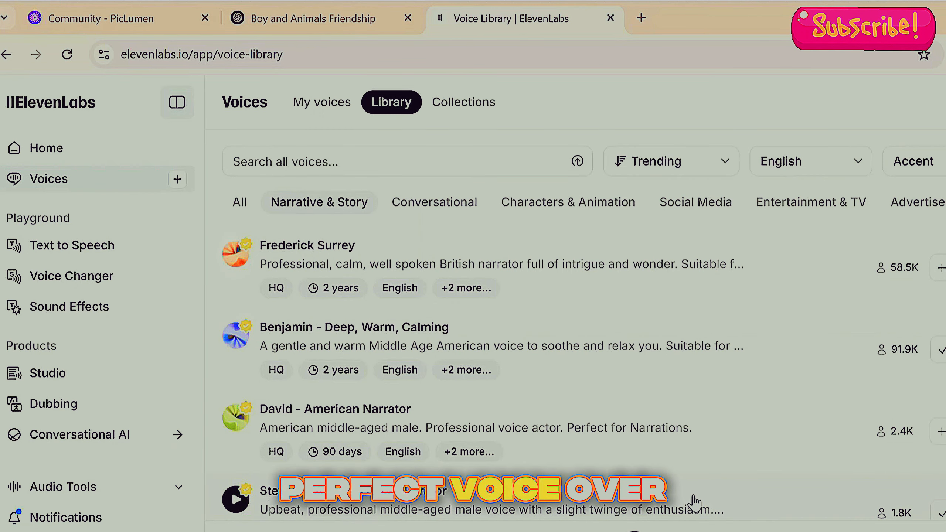
scroll(671, 485, "down", 2)
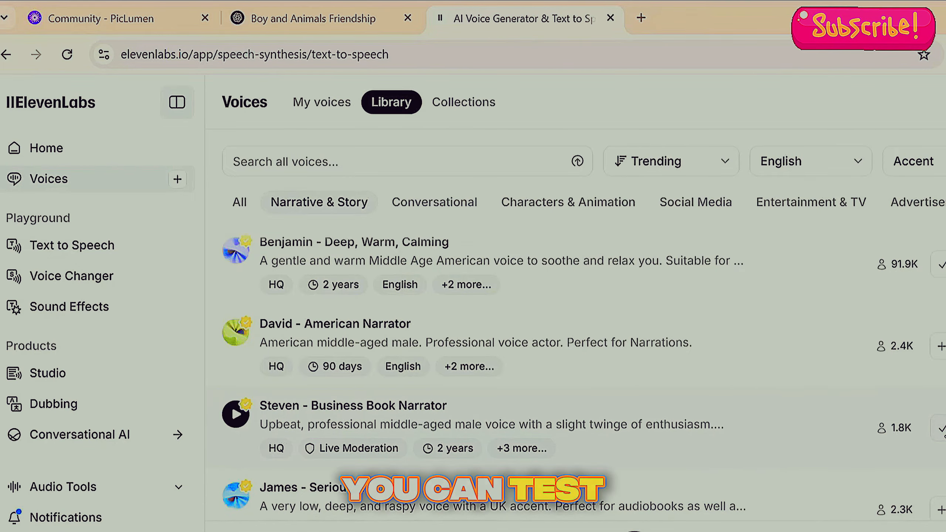
- Copy the Morning Excitement narration from the ChatGPT story into ElevenLabs Text to Speech and generate the speech
left_click_drag(362, 194, 708, 275)
key("ctrl+c")
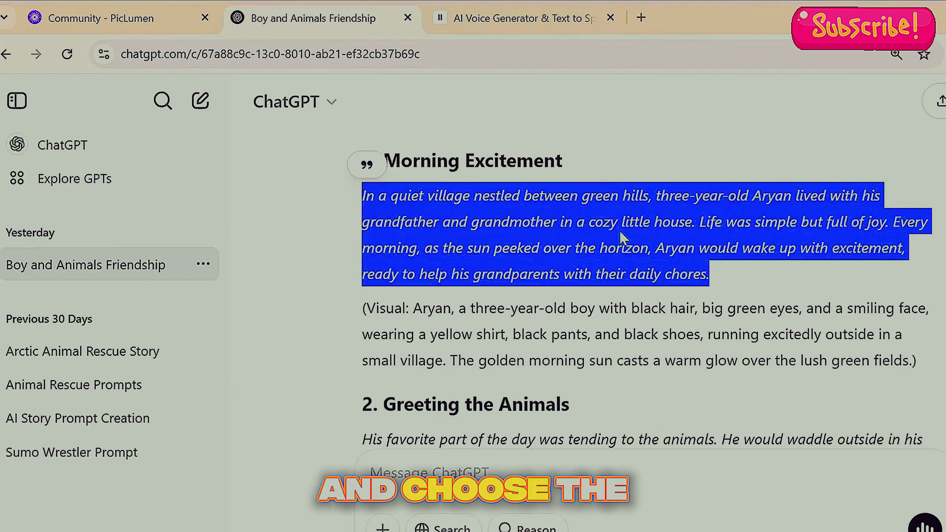
right_click(618, 231)
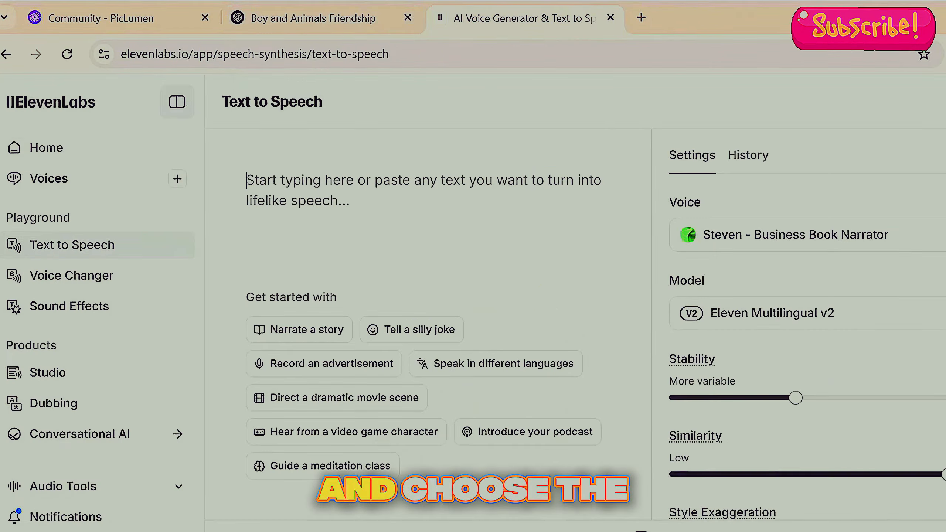
right_click(376, 210)
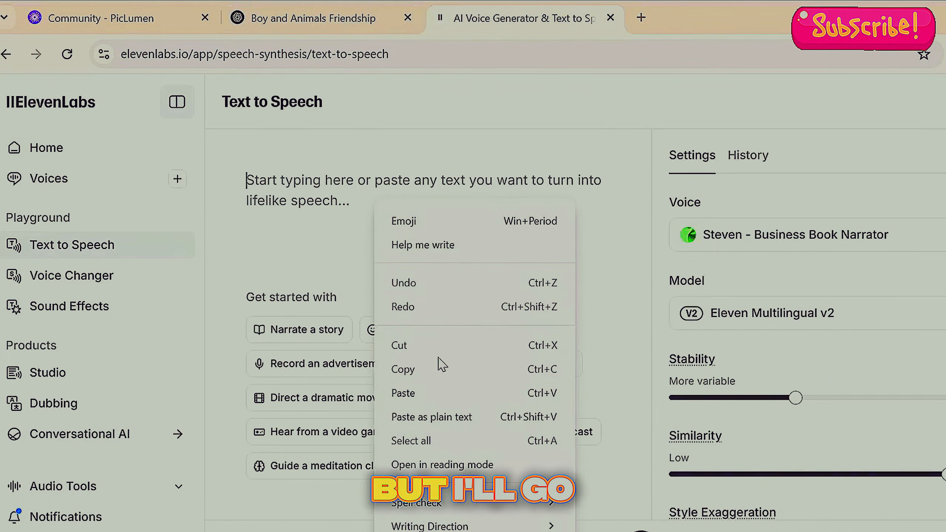
left_click(414, 393)
left_click(518, 468)
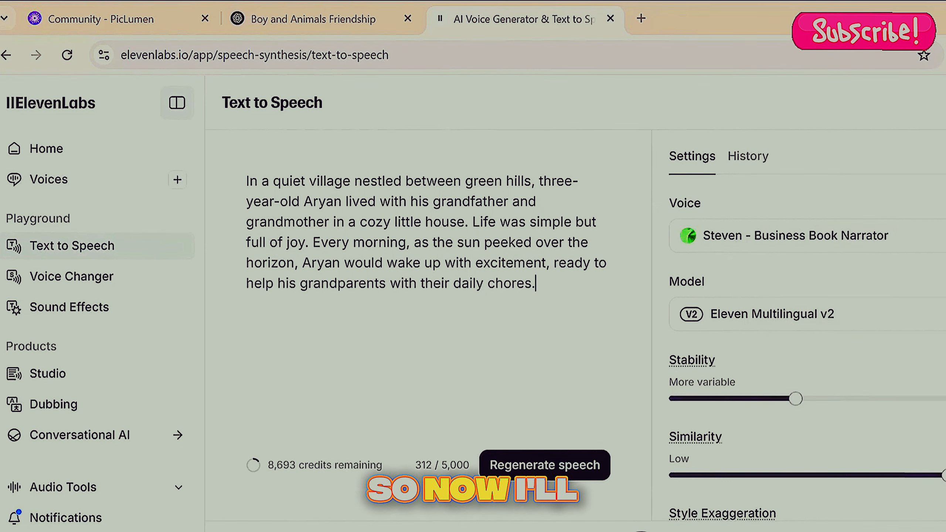
- Copy the Greeting the Animals narration from ChatGPT and replace the text in ElevenLabs Text to Speech with it
key("ctrl+shift+Tab")
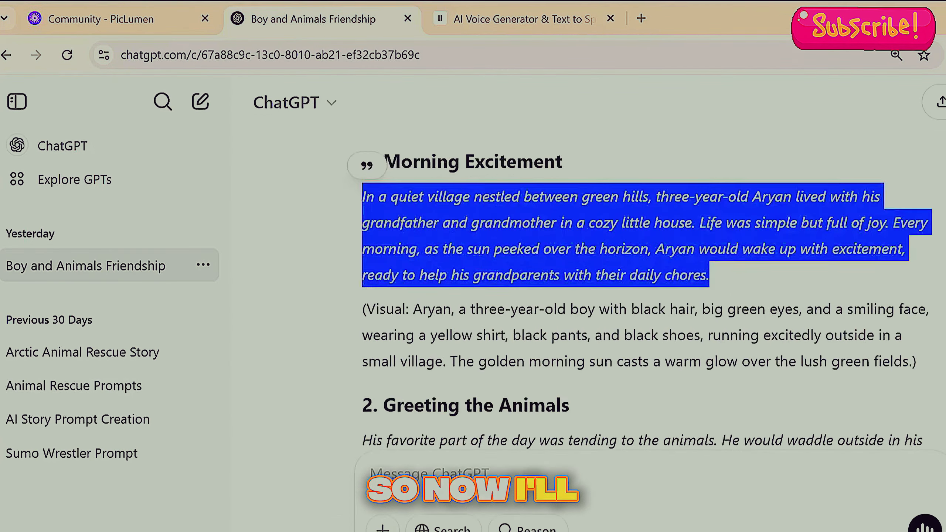
scroll(633, 287, "down", 5)
left_click_drag(363, 269, 697, 349)
right_click(643, 331)
left_click(655, 341)
left_click(522, 19)
key("ctrl+a")
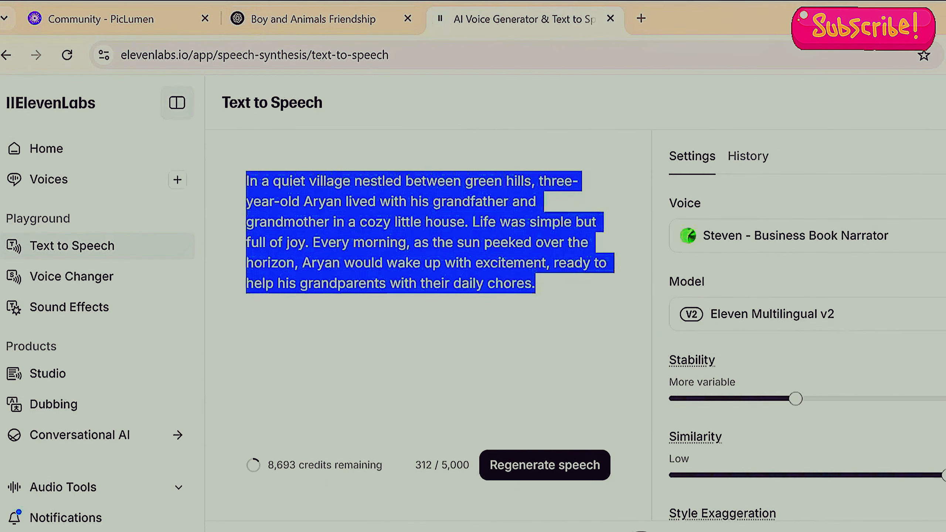
key("ctrl+v")
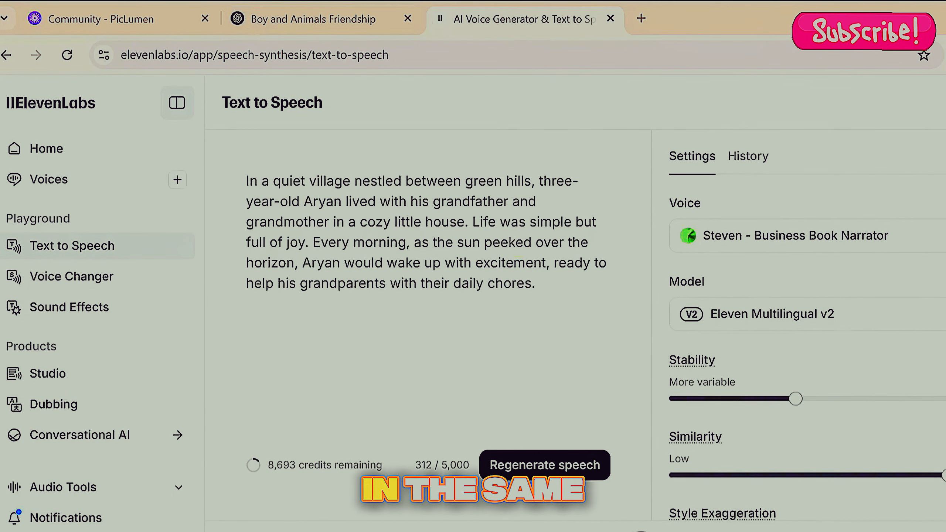
key("ctrl+a")
right_click(503, 169)
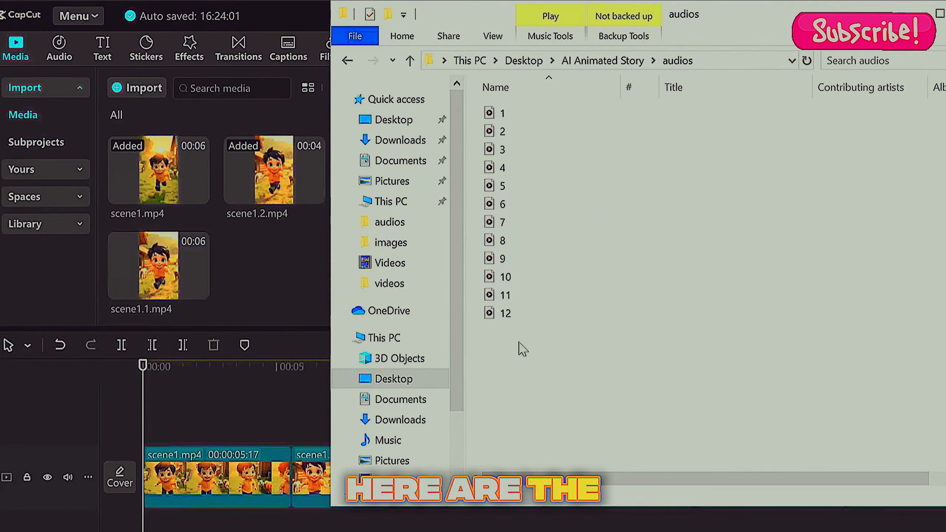
- Import the narration audio files 1 to 12 from the audios folder into the CapCut project's media
left_click_drag(521, 342, 262, 303)
scroll(328, 309, "down", 5)
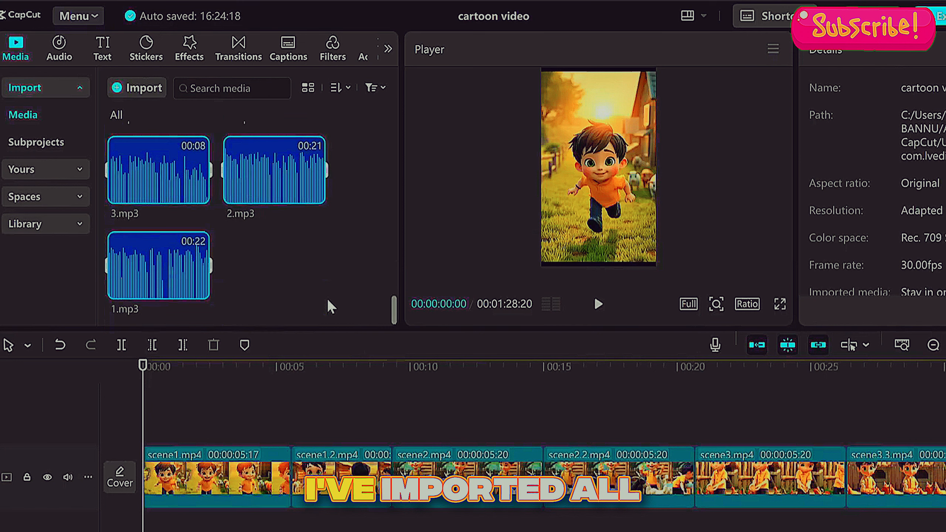
- Place 1.mp3 at the start of the timeline, split it at 00:00:11:16 and 00:00:12:18, and delete the segment between the cuts
left_click(198, 288)
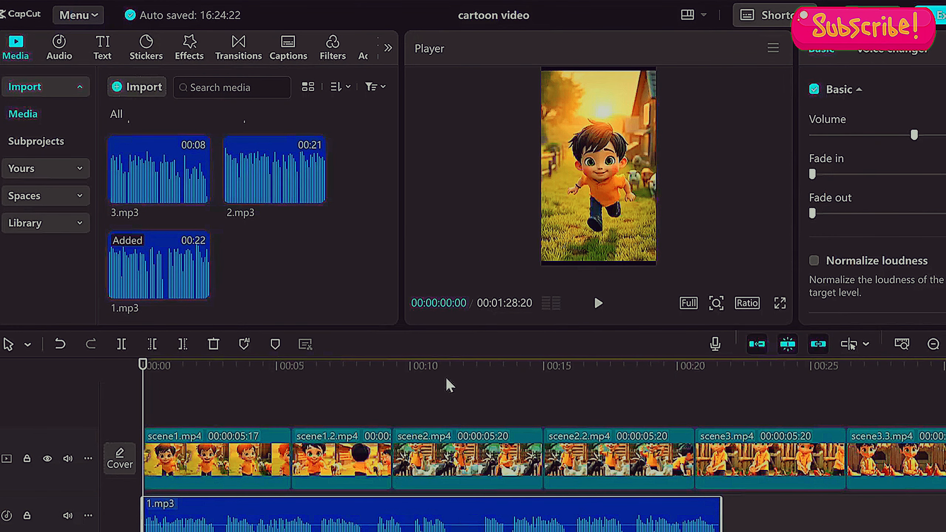
left_click_drag(448, 385, 451, 389)
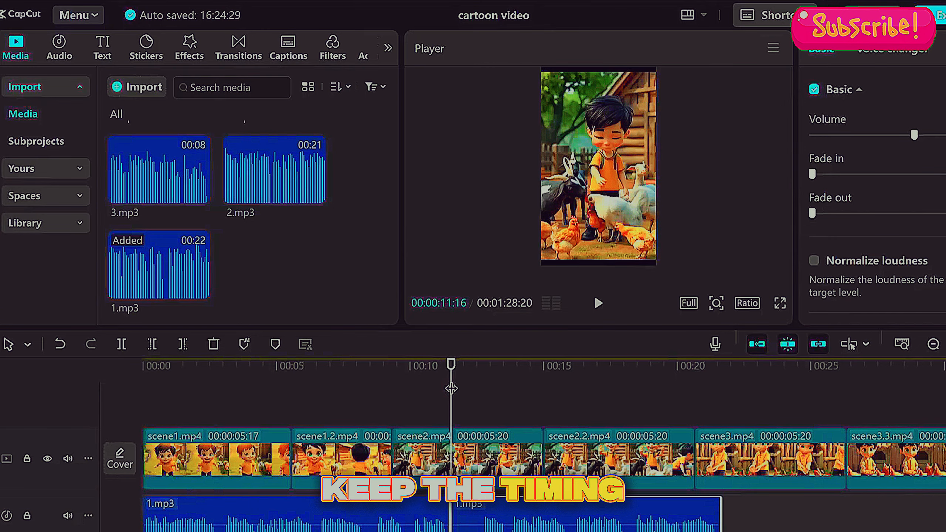
left_click_drag(451, 389, 481, 394)
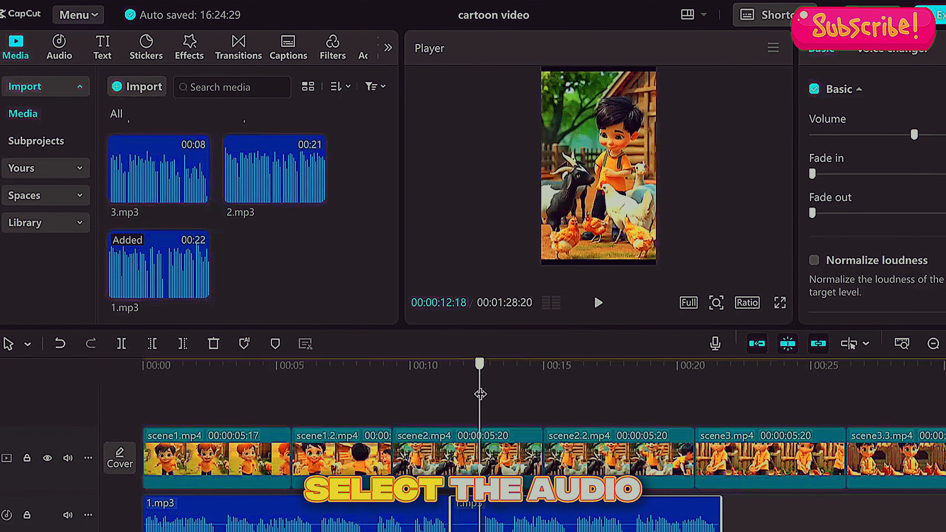
key("ctrl+b")
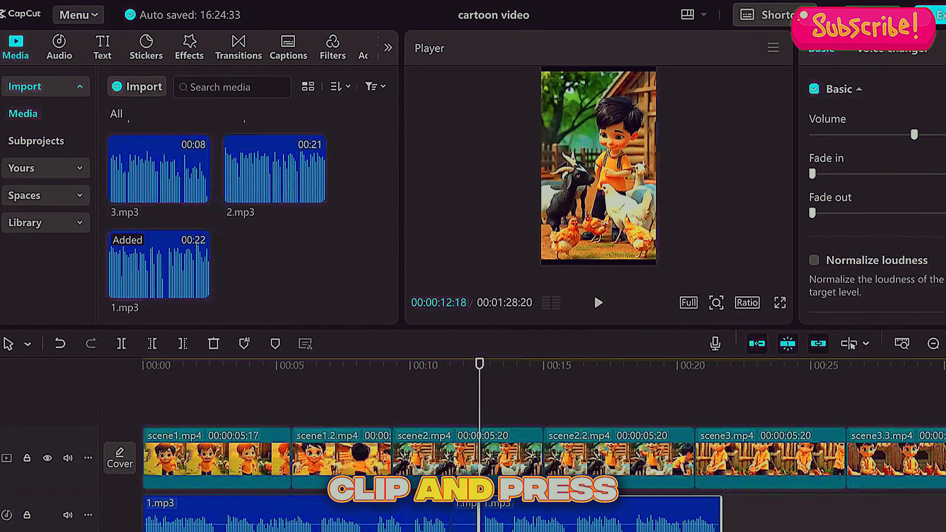
key("Delete")
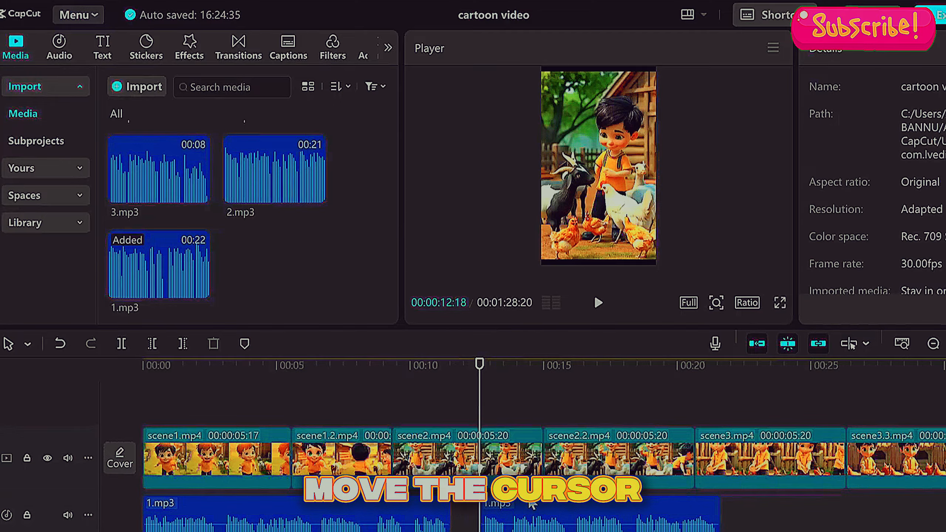
- Move the remaining segment of 1.mp3 against the end of the first segment to close the gap
left_click(531, 508)
left_click_drag(518, 504, 509, 507)
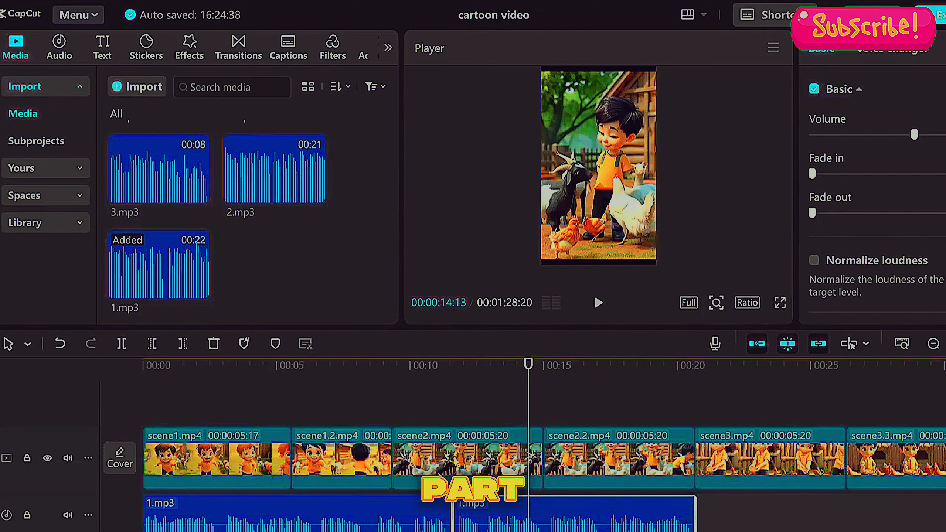
left_click_drag(157, 403, 339, 461)
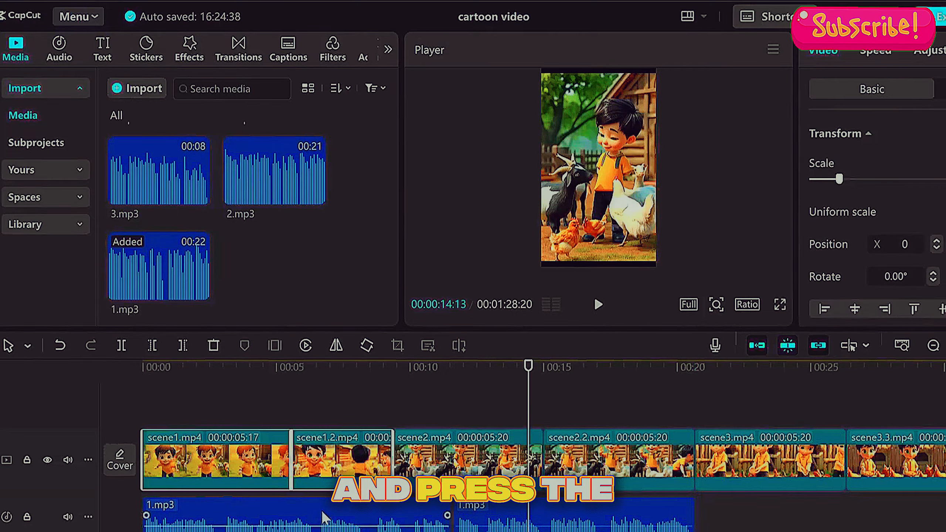
left_click(540, 528)
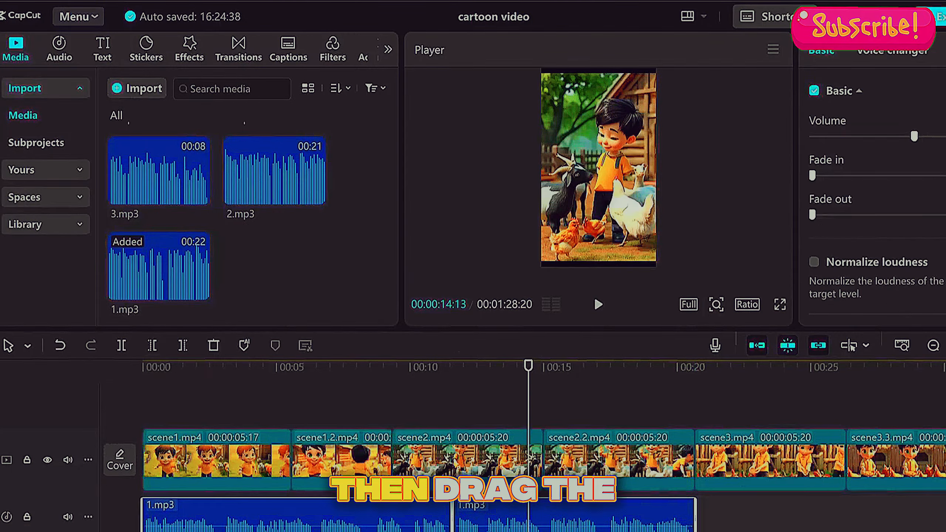
left_click(453, 395)
left_click(555, 525)
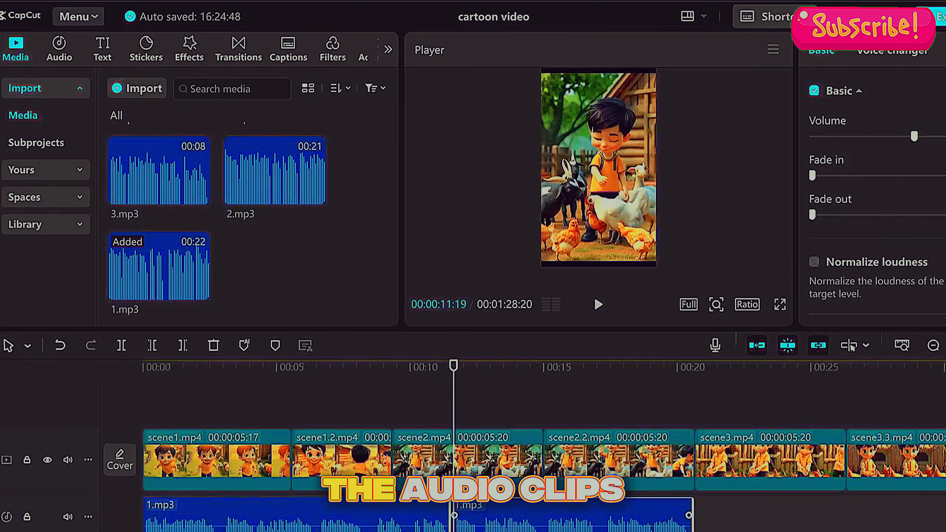
- Import the family portrait with the two goats from the images folder and insert it between scene1.mp4 and scene1.2.mp4
key("alt+Tab")
left_click(410, 60)
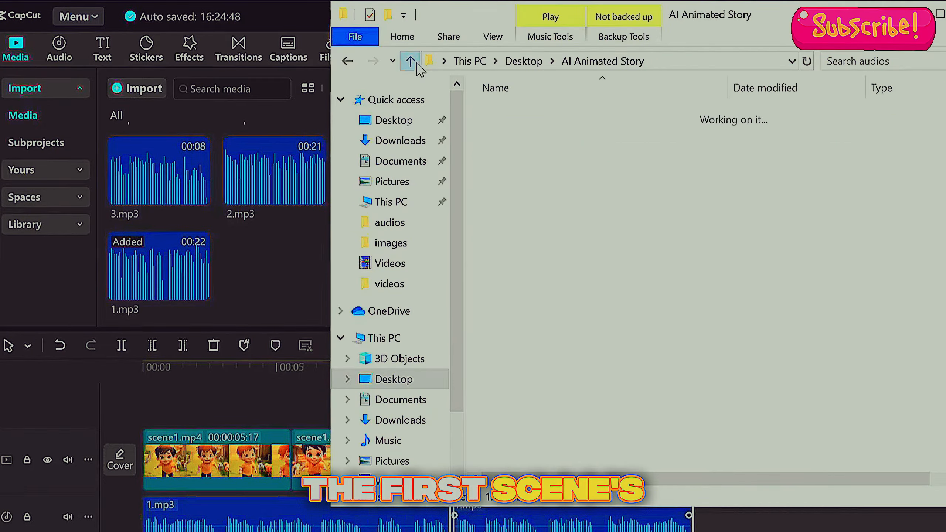
double_click(522, 129)
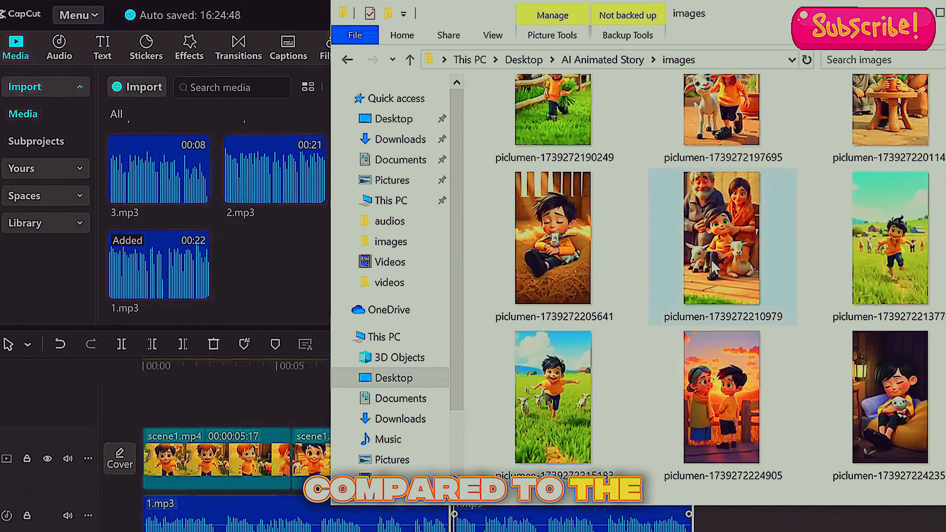
left_click_drag(713, 267, 255, 254)
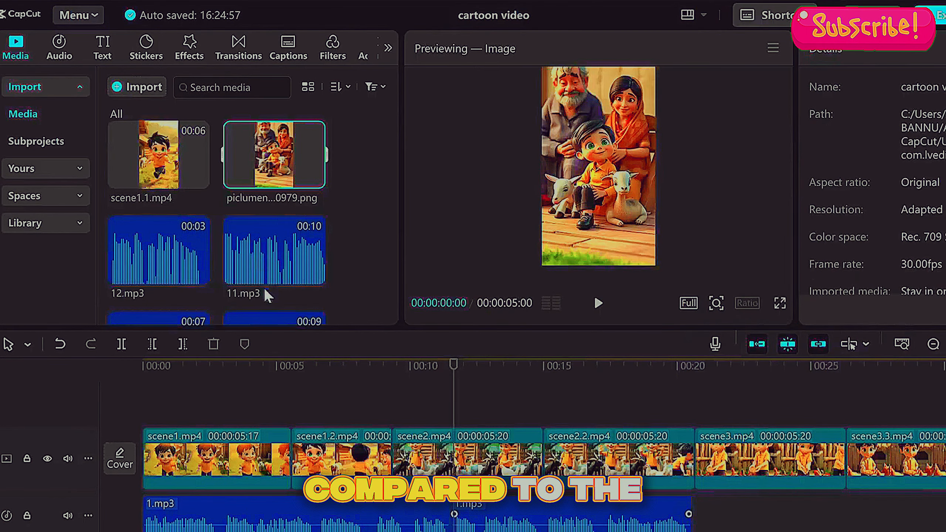
left_click_drag(273, 154, 345, 432)
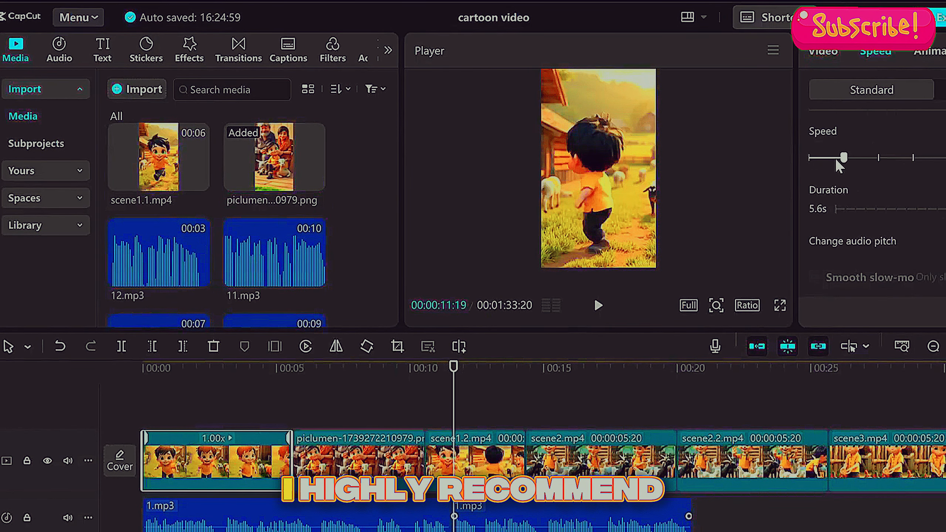
- Slow scene1.mp4 and scene1.2.mp4 to 0.6x so the clips span the 1.mp3 narration
left_click_drag(835, 159, 826, 159)
left_click(598, 434)
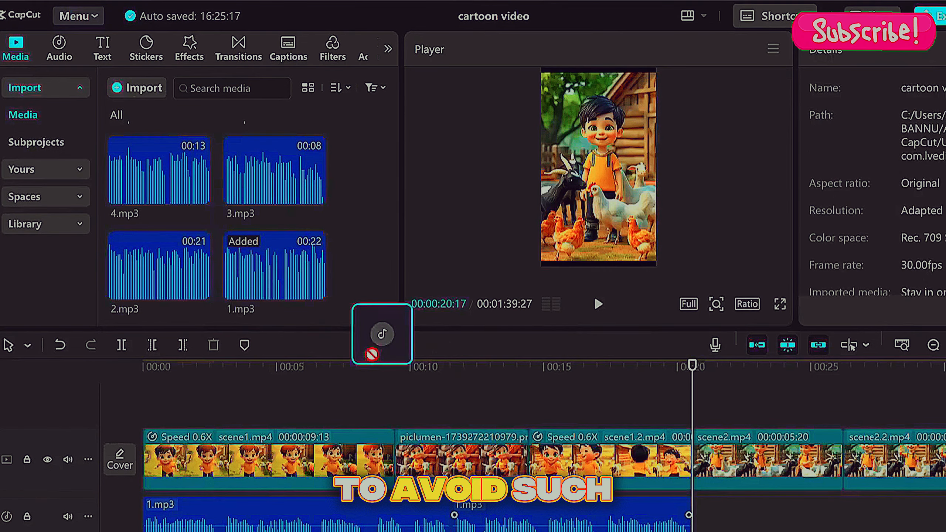
- Place 2.mp3 at 00:00:20:17 after the first narration and slow scene2.mp4 to 0.7x and scene2.2.mp4 to 0.52x to match it
left_click_drag(382, 336, 710, 528)
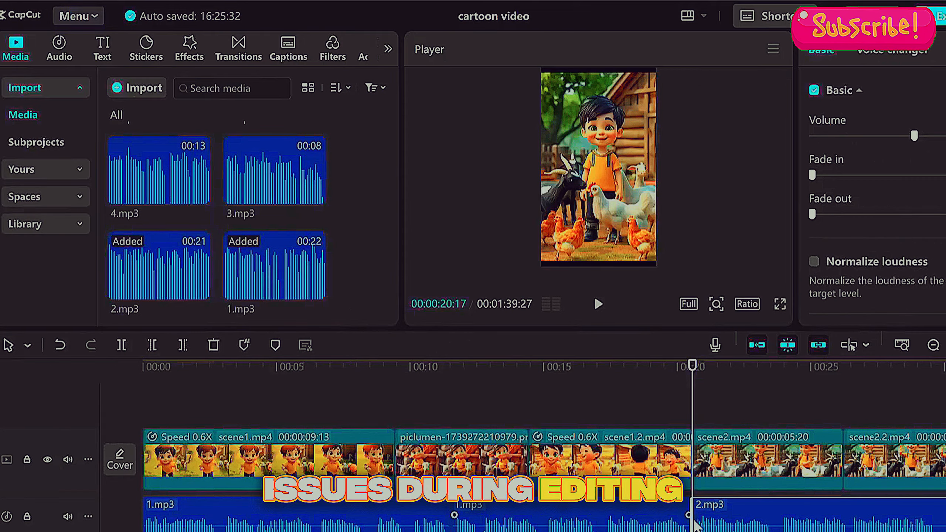
left_click(926, 379)
left_click_drag(925, 379, 945, 384)
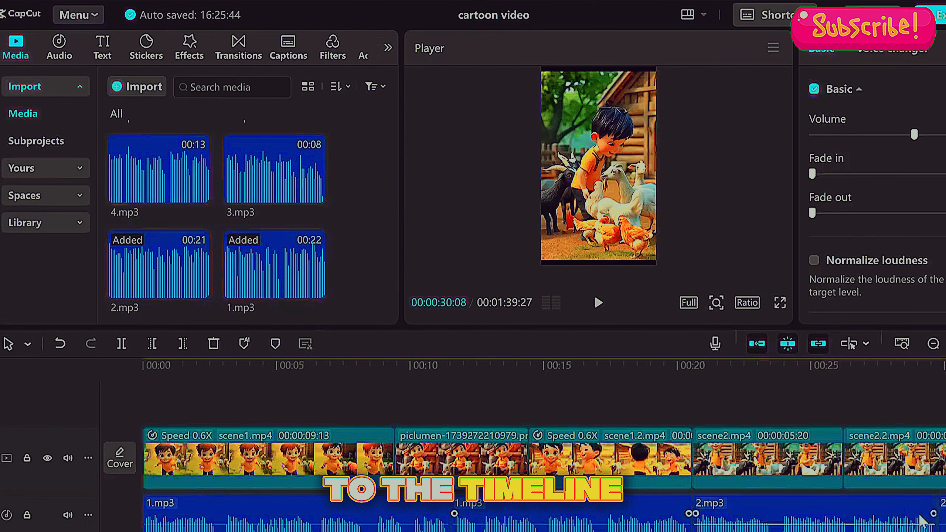
scroll(522, 410, "right", 5)
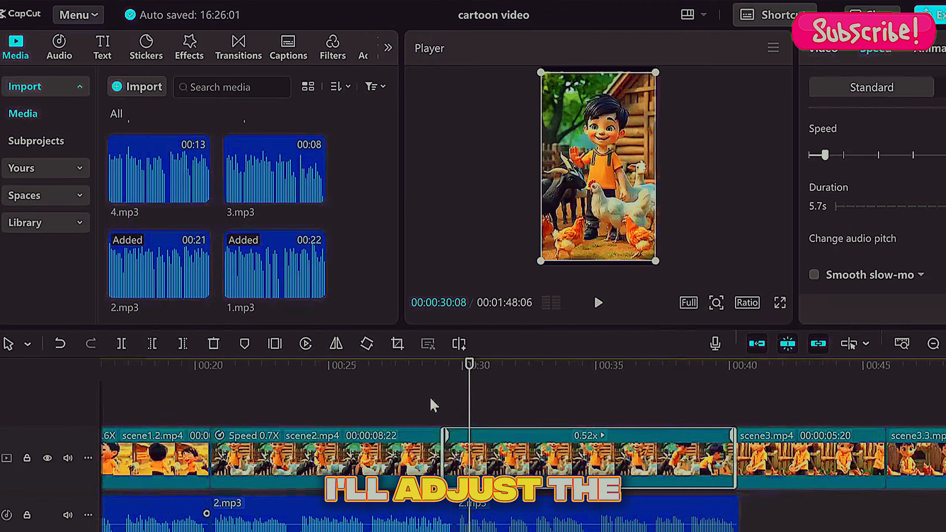
- Place 3.mp3 and 4.mp3 in sequence after 2.mp3, slowing scene3.mp4 to 0.7x and scene4.mp4 to 0.49x to match them
left_click(528, 363)
left_click(315, 192)
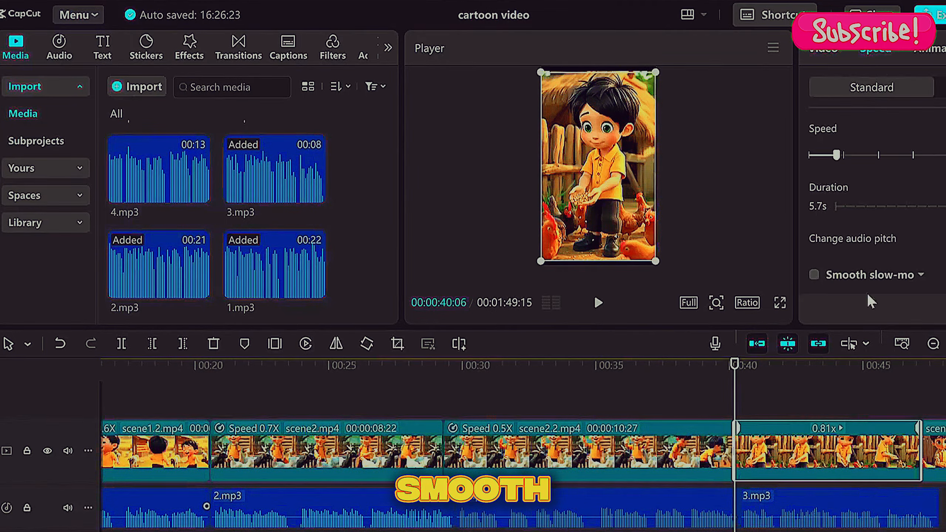
scroll(522, 429, "right", 5)
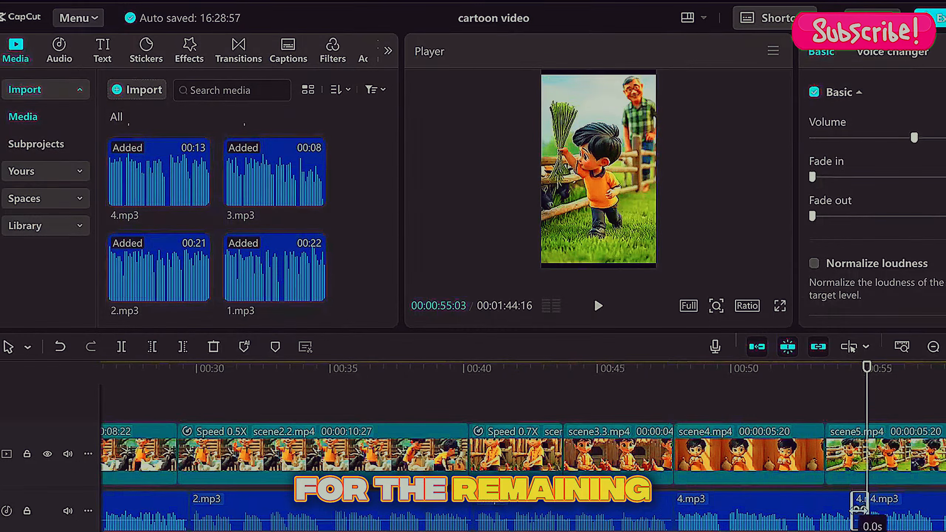
left_click(749, 455)
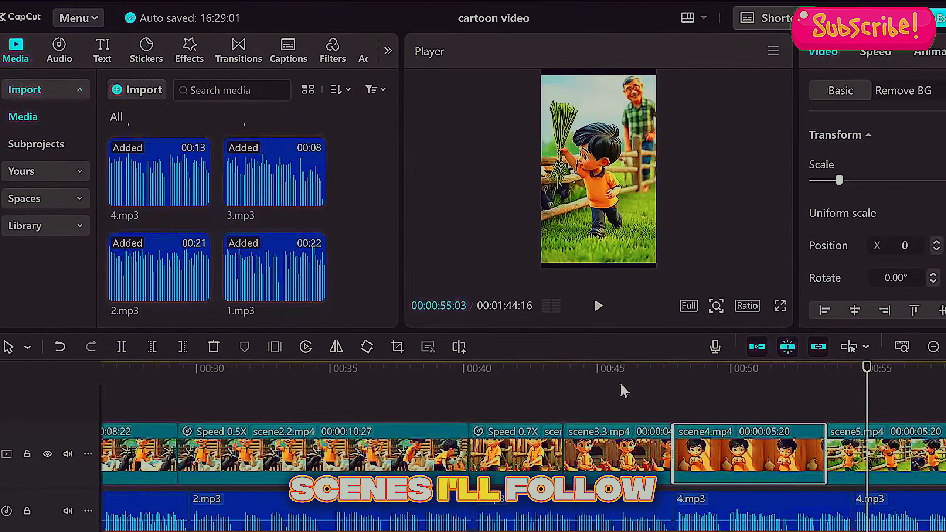
left_click_drag(844, 158, 828, 159)
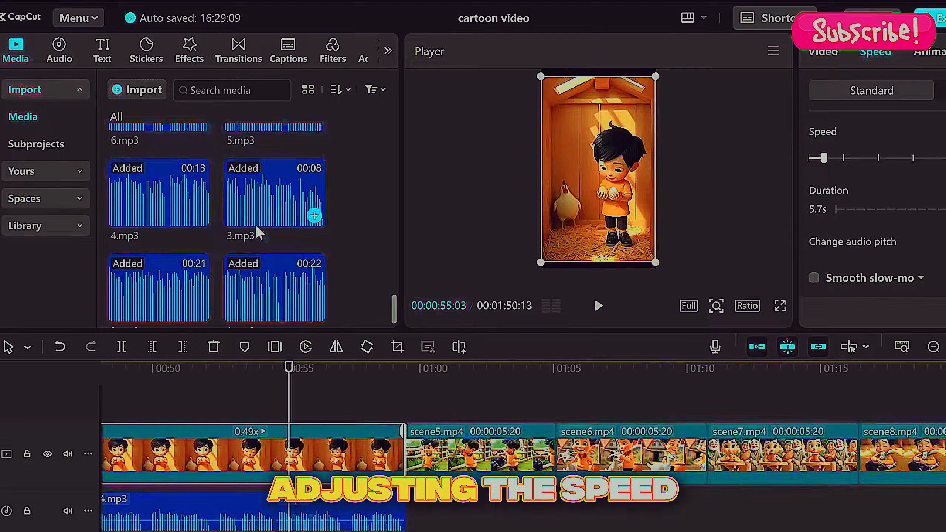
- Place 5.mp3 and 6.mp3 under scene5.mp4 and scene6.mp4, and slow scene6.mp4 to 0.7x
scroll(255, 233, "down", 2)
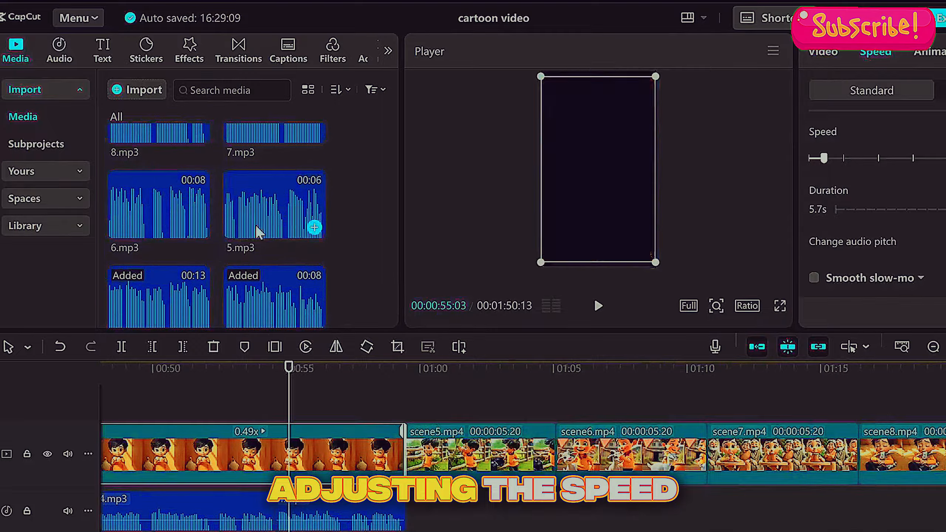
left_click_drag(313, 224, 461, 526)
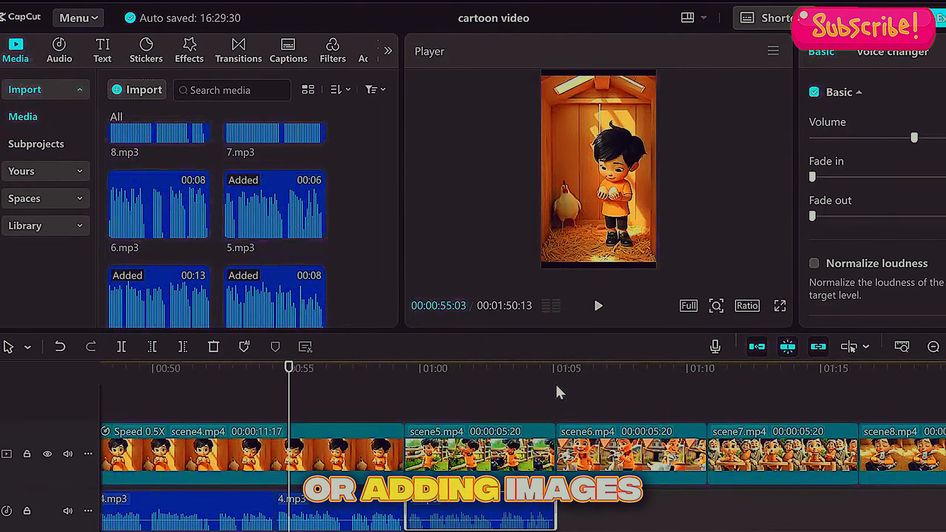
left_click(559, 392)
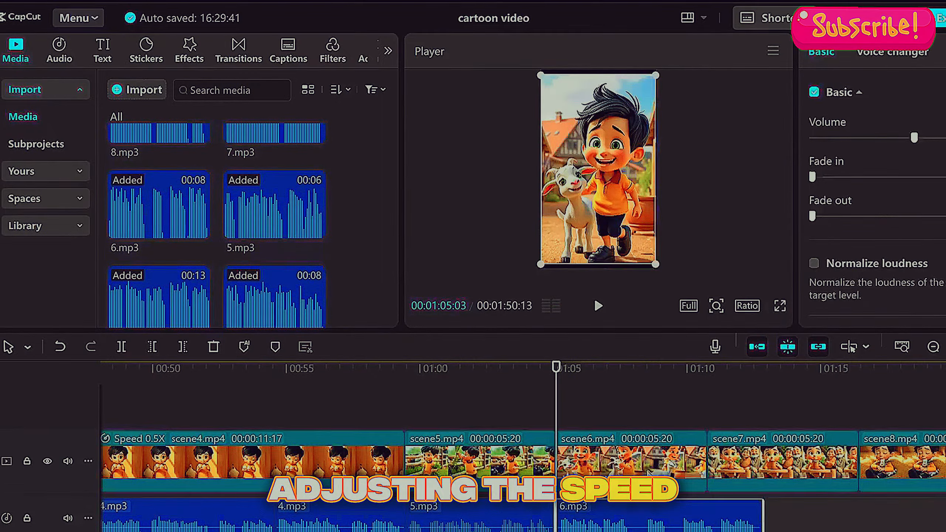
left_click_drag(844, 158, 837, 161)
- Place 7.mp3, 8.mp3 and 9.mp3 in sequence from 00:01:13:05, trimming scene7.mp4 and scene8.mp4 to fit and slowing scene9.mp4 to 0.64x
key("Down")
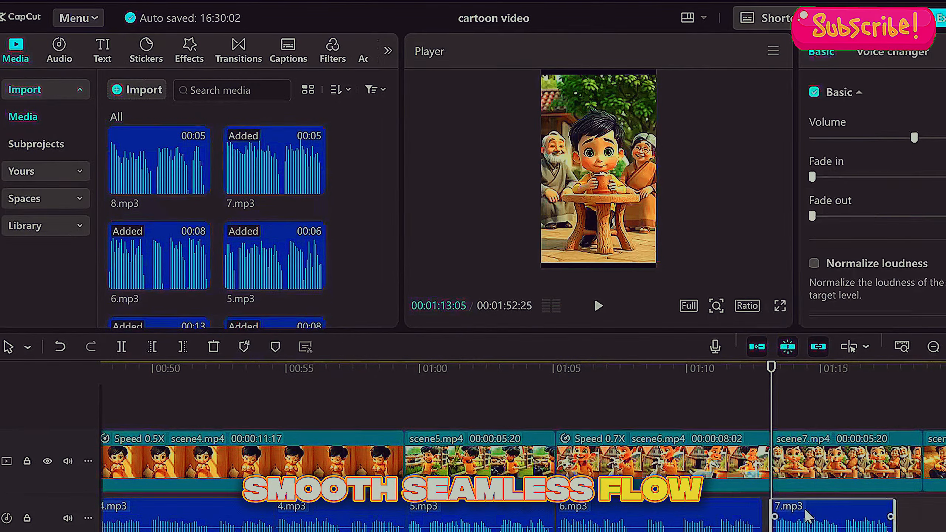
left_click(881, 477)
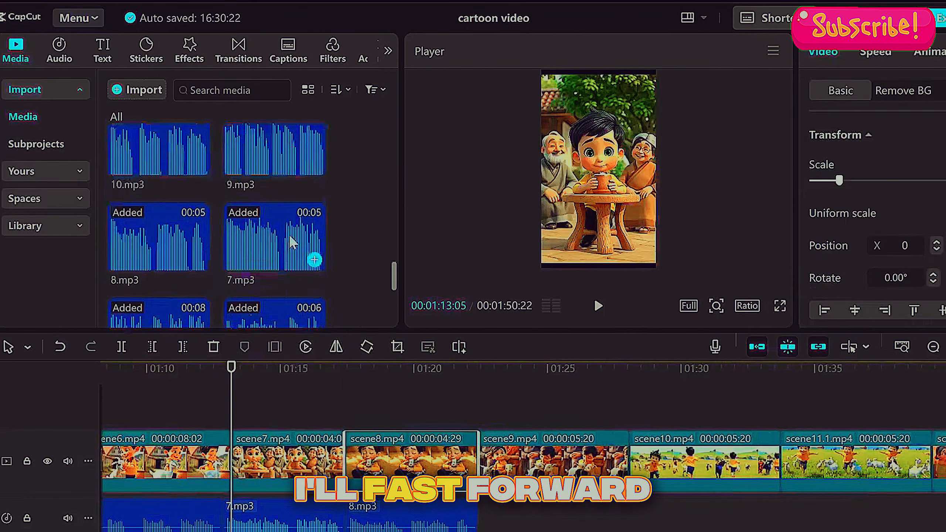
left_click_drag(293, 243, 484, 518)
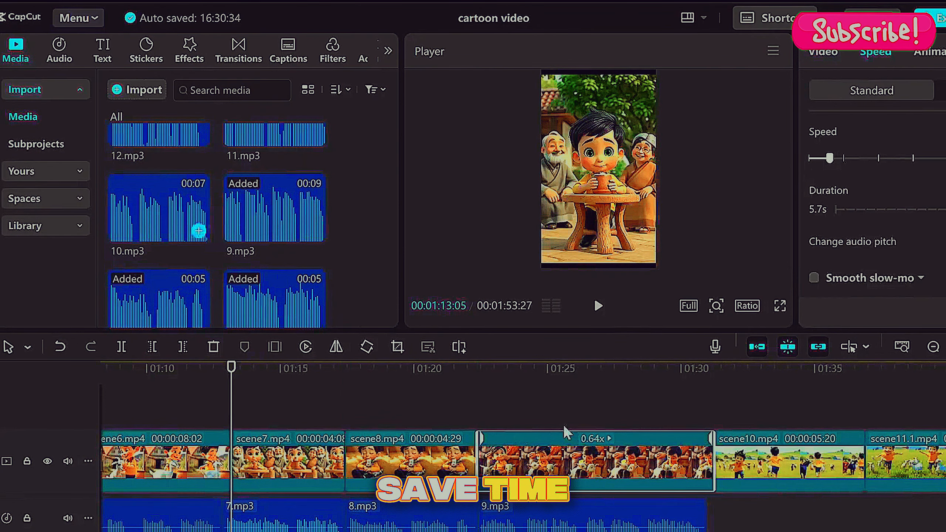
- Place 10.mp3, 11.mp3 and 12.mp3 in sequence after 9.mp3, trimming scene11.1.mp4 and scene12.mp4 to match the narration
left_click_drag(196, 226, 710, 515)
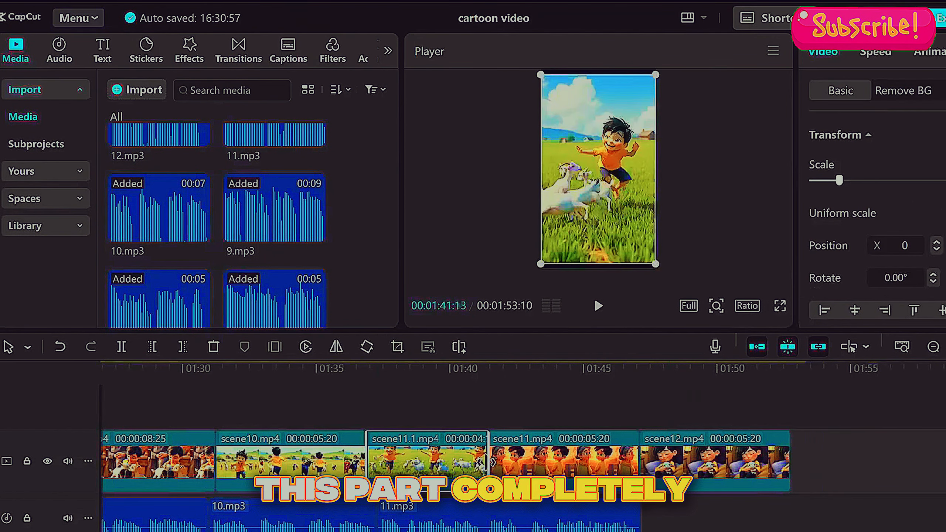
left_click_drag(159, 135, 647, 522)
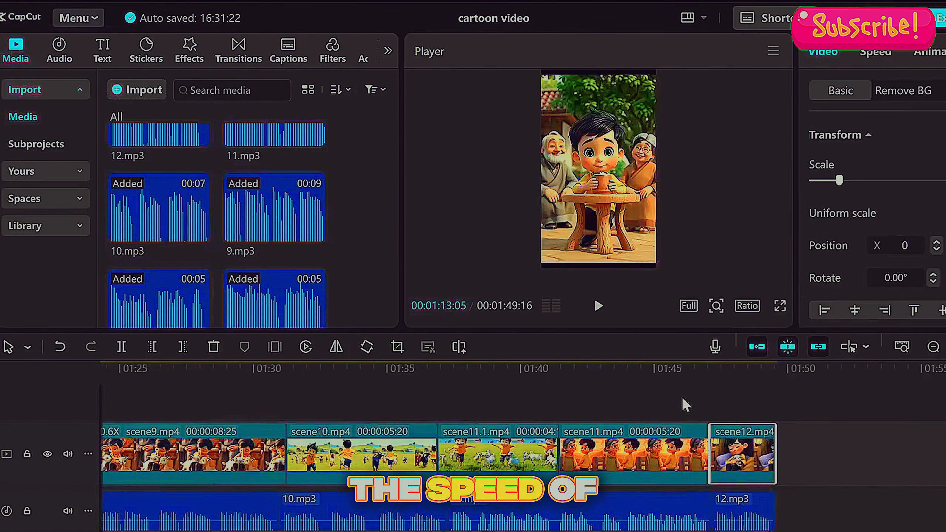
left_click(740, 394)
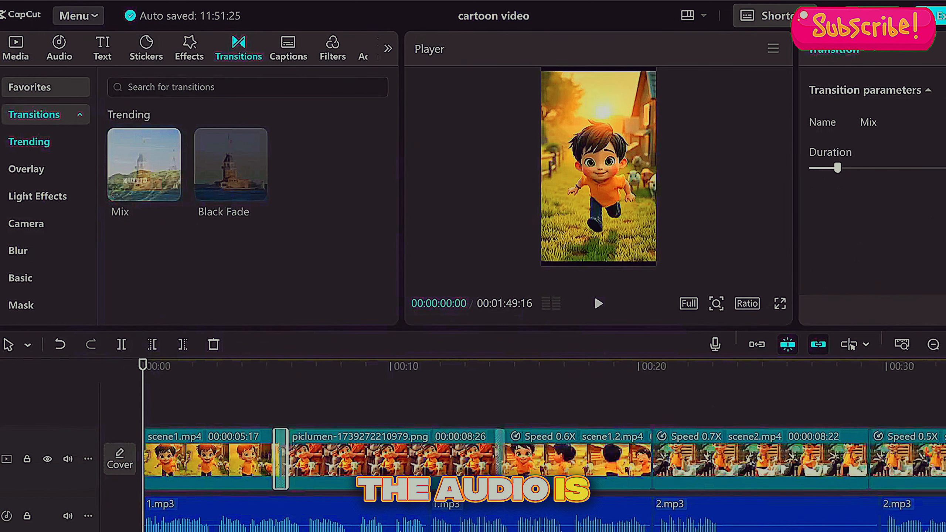
- Add Mix transitions at the cuts between the clips from scene1.2.mp4 through scene7.mp4
left_click(500, 458)
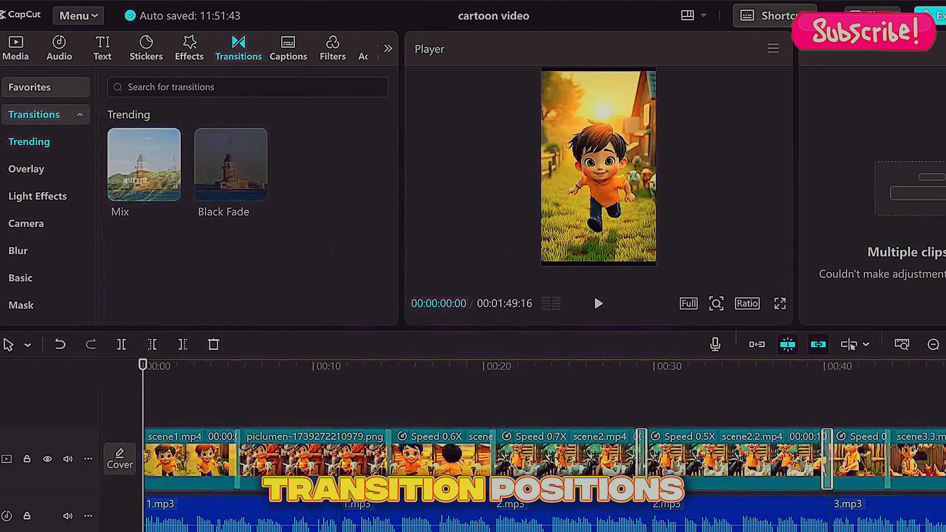
scroll(312, 384, "right", 10)
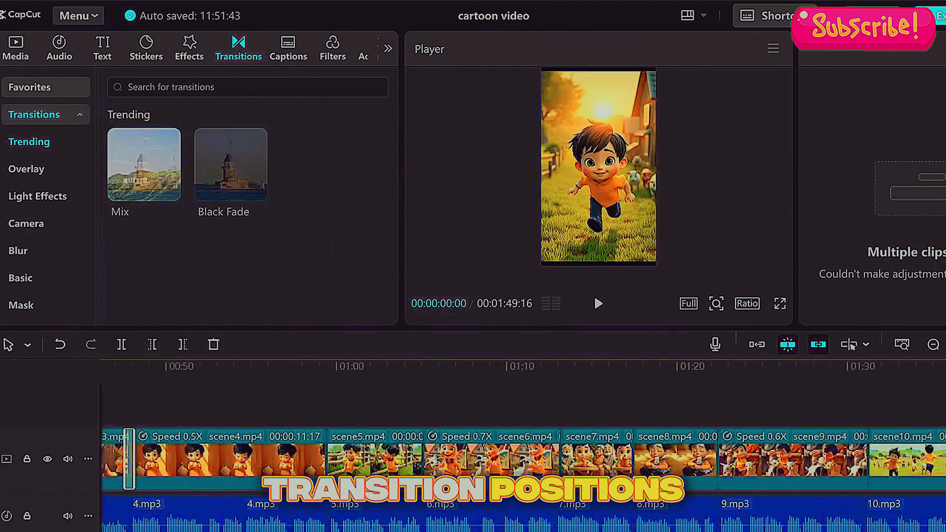
left_click_drag(406, 403, 407, 447)
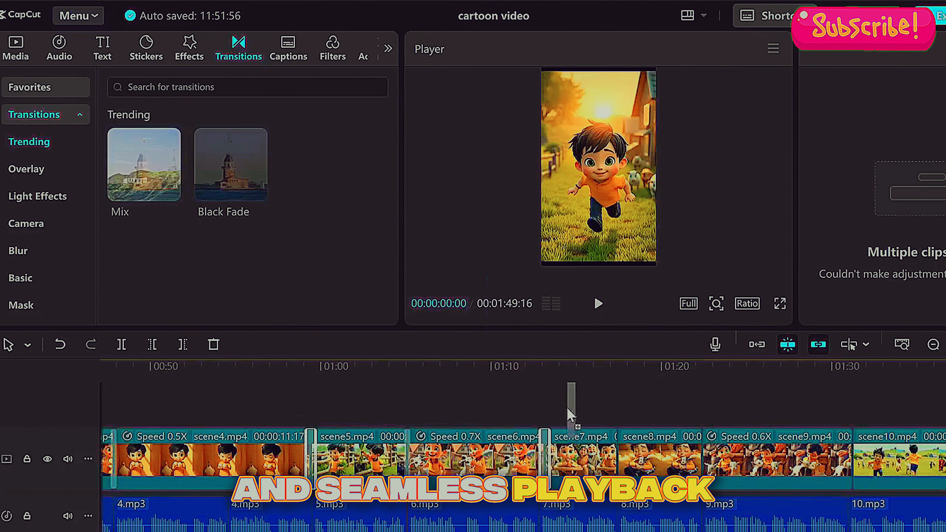
- Add Mix transitions at the remaining cuts from scene7.mp4 onward to the last clips of the timeline
left_click_drag(567, 408, 617, 459)
left_click_drag(144, 164, 703, 459)
left_click_drag(144, 164, 852, 459)
left_click_drag(144, 165, 782, 372)
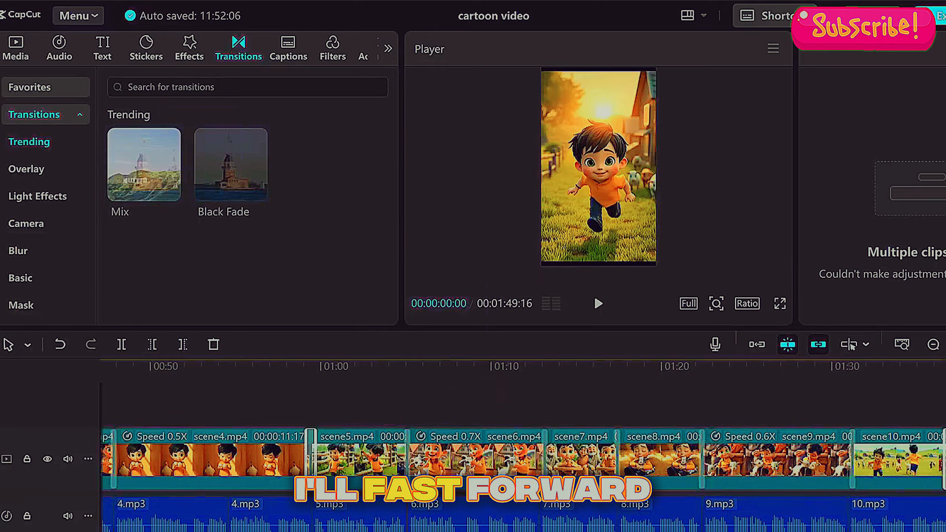
scroll(522, 458, "right", 4)
left_click_drag(144, 164, 793, 459)
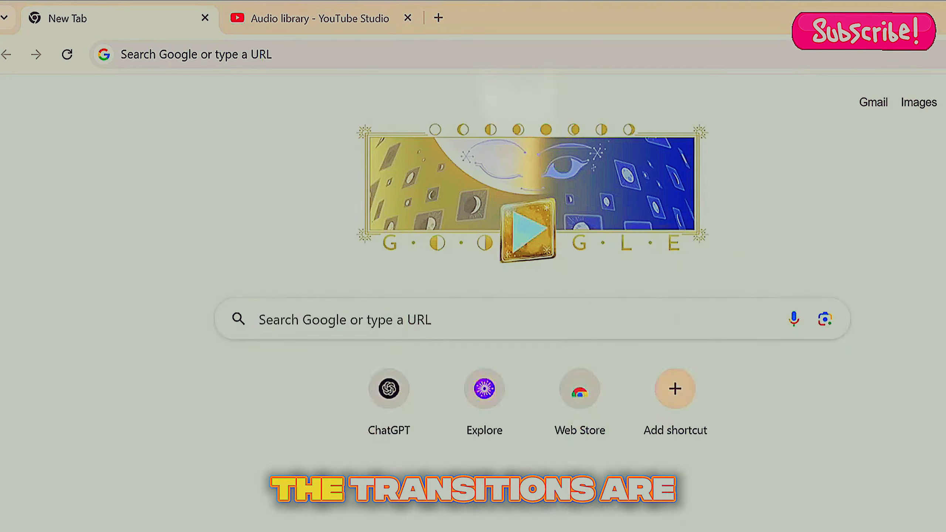
- Open Pixabay's sound effects page from the recent searches and search it for "chicken clucking"
left_click(252, 319)
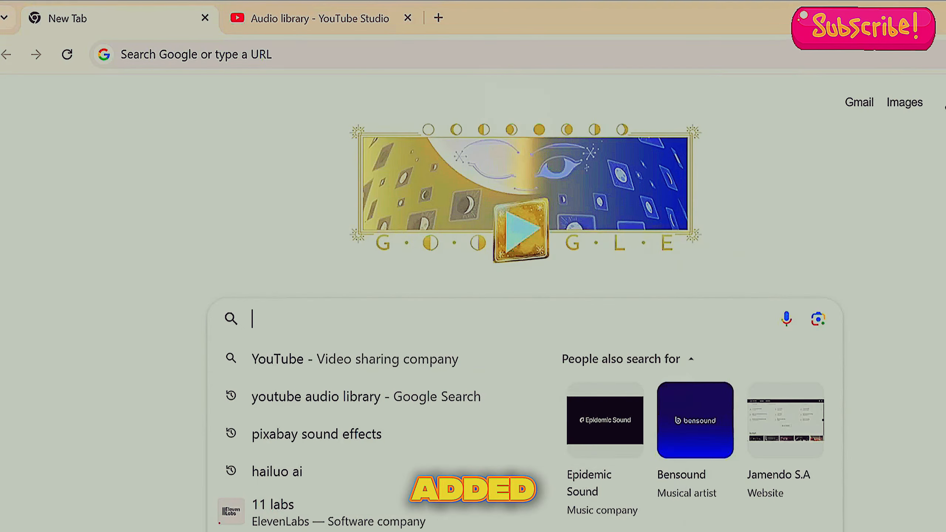
left_click(313, 434)
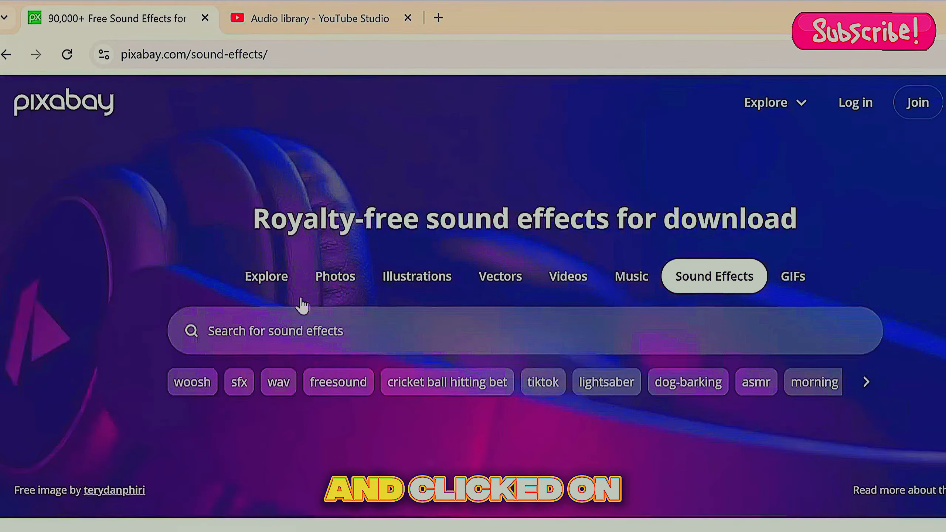
left_click(298, 330)
type("chicken")
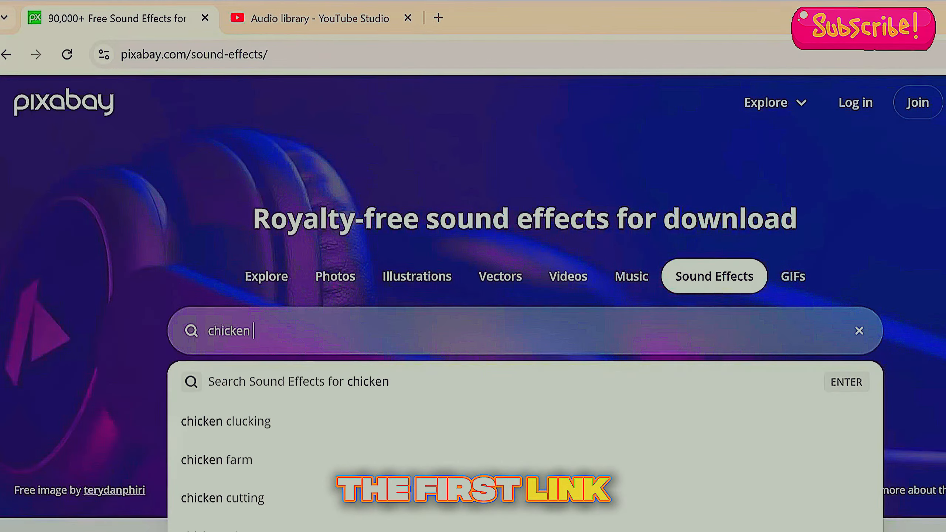
left_click(244, 422)
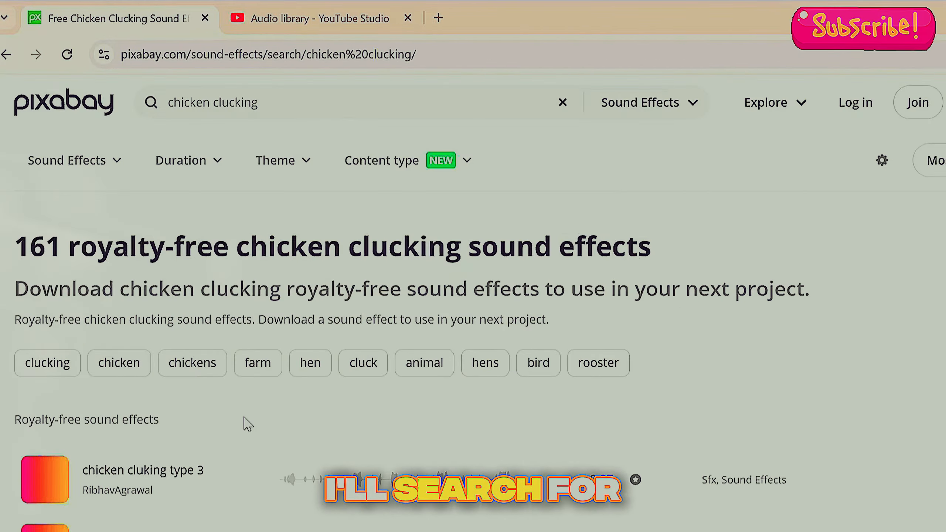
- Download the "chicken cluking type 3" sound effect and dismiss the thank-you dialog
scroll(52, 276, "down", 5)
left_click(945, 261)
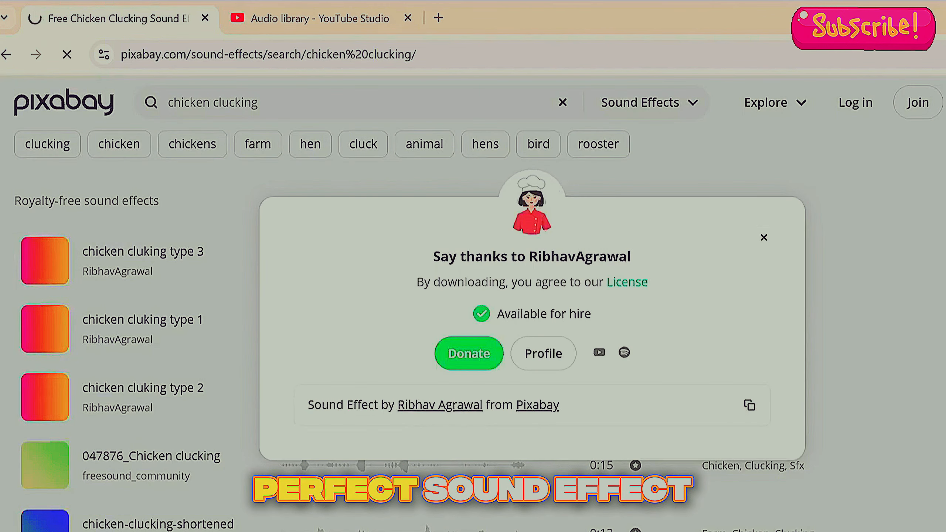
left_click(764, 237)
- Search Pixabay for "goat sounds" and download the first "goat sound effect" by ALL-ROUNDER
left_click(562, 102)
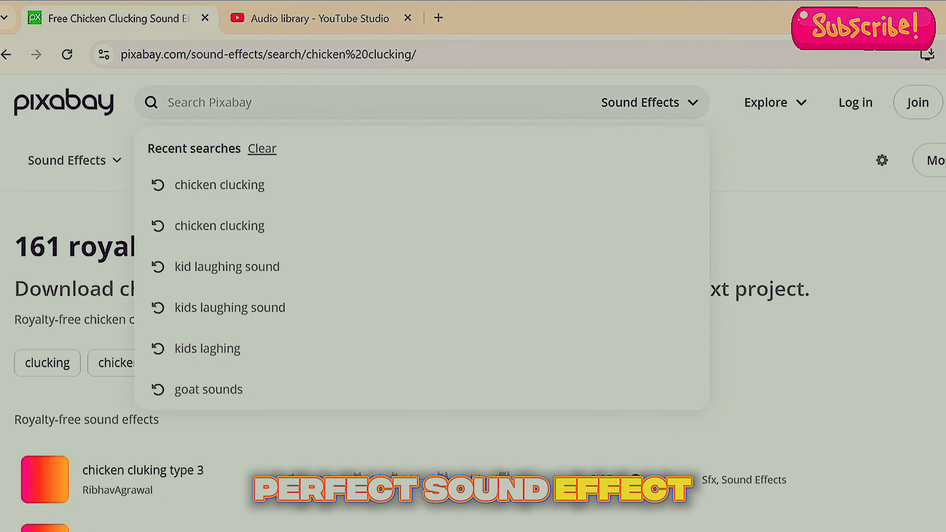
left_click(193, 395)
scroll(195, 399, "down", 2)
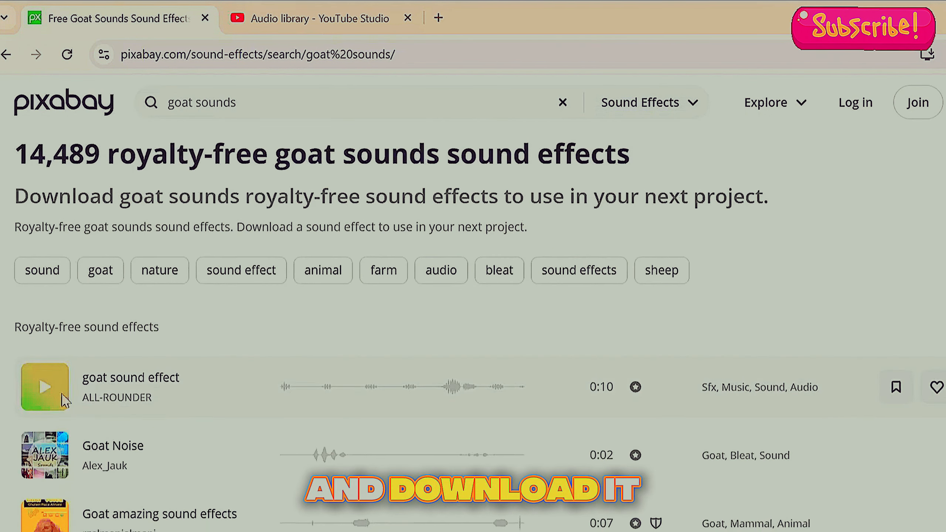
left_click(943, 387)
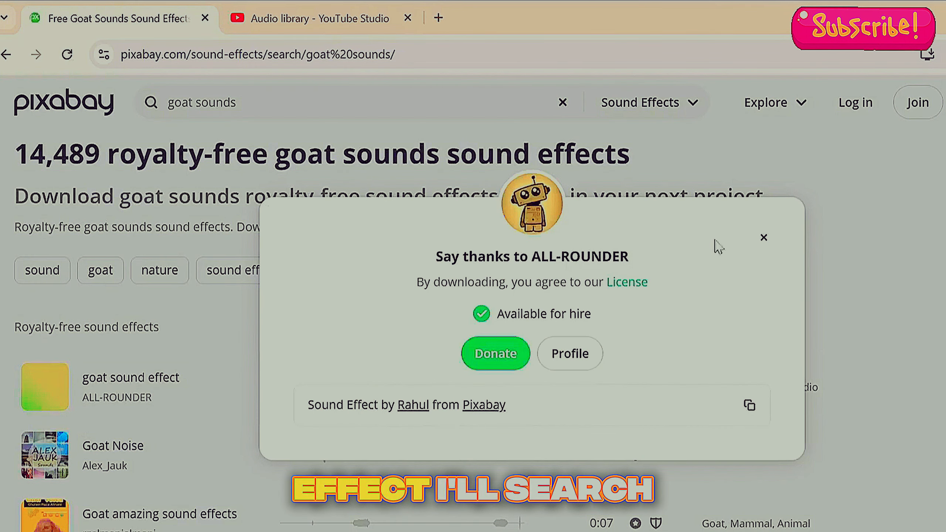
left_click(764, 237)
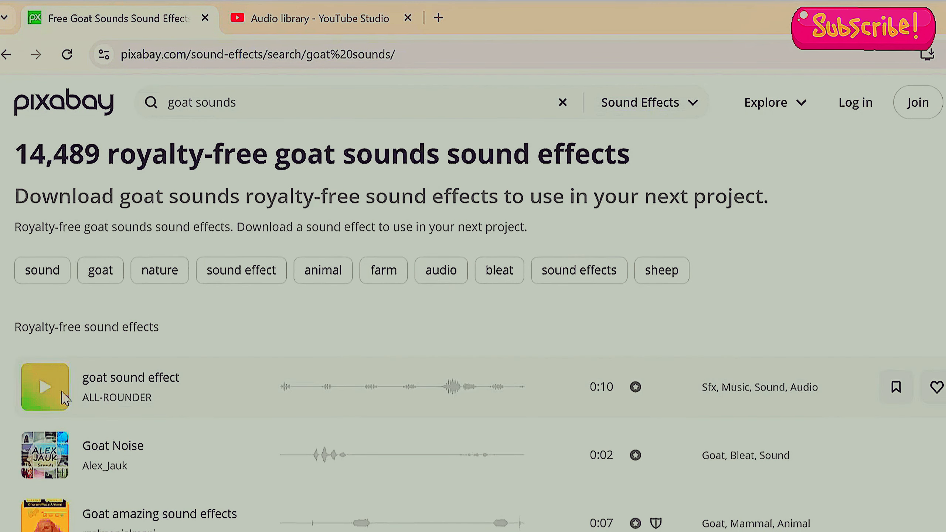
left_click(943, 387)
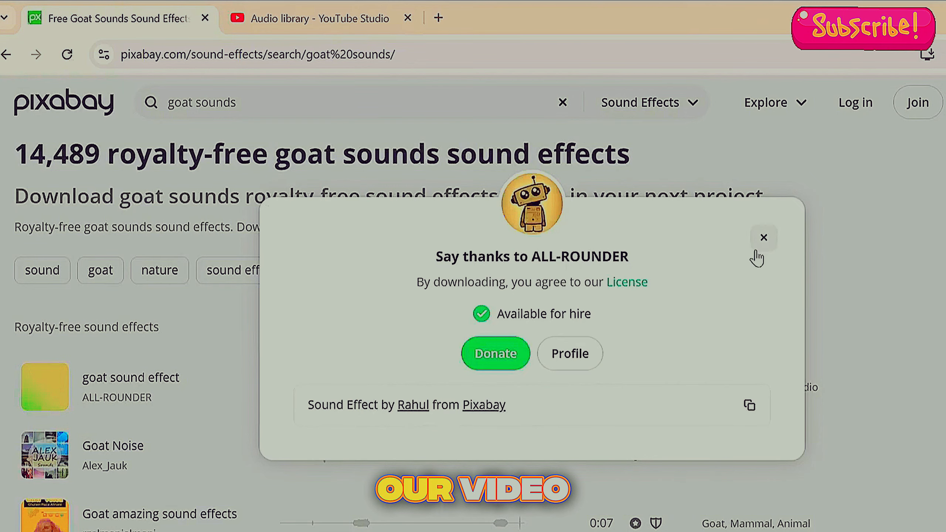
left_click(763, 238)
- Switch to the YouTube Studio audio library and search its music for "lullaby"
left_click(328, 22)
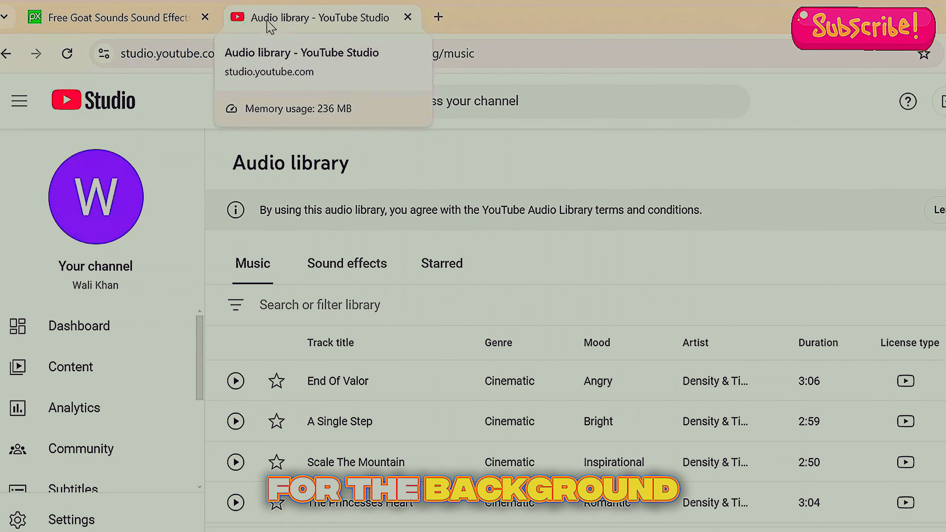
left_click(321, 305)
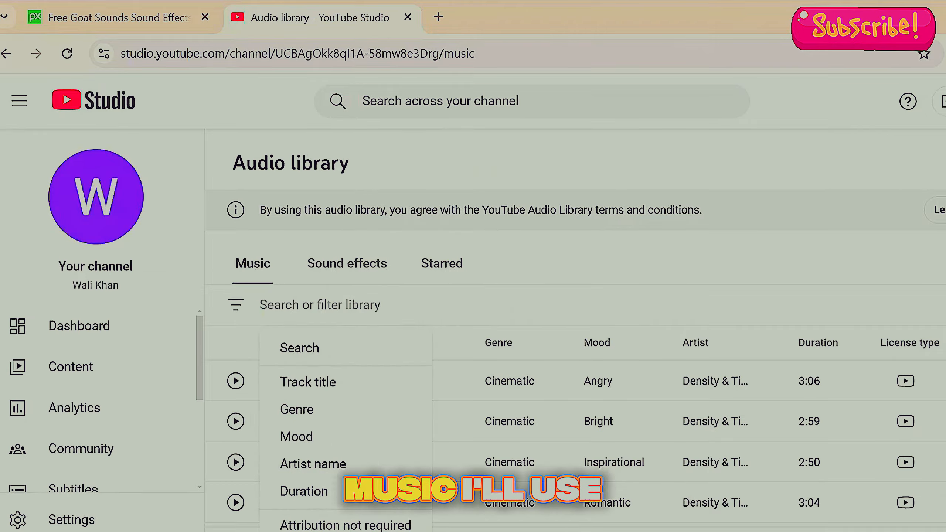
type("I")
type("u")
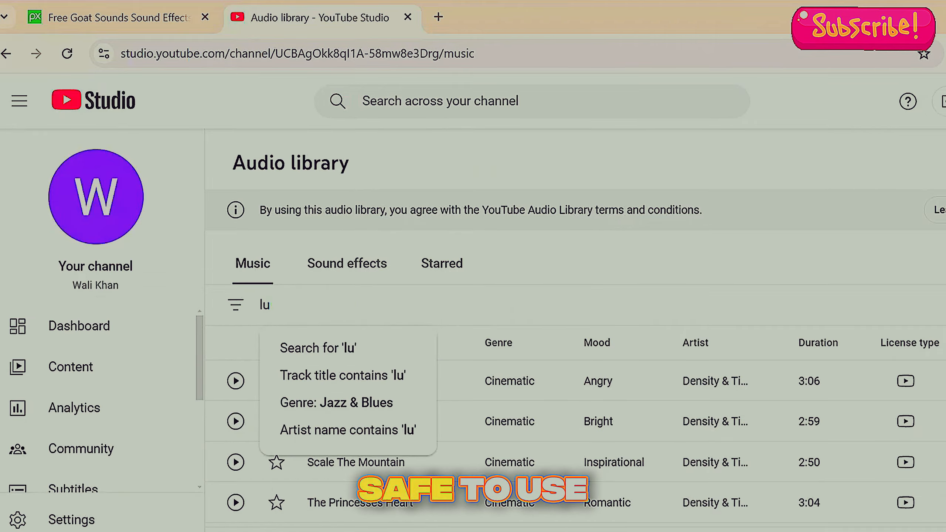
type("llaby")
key("Return")
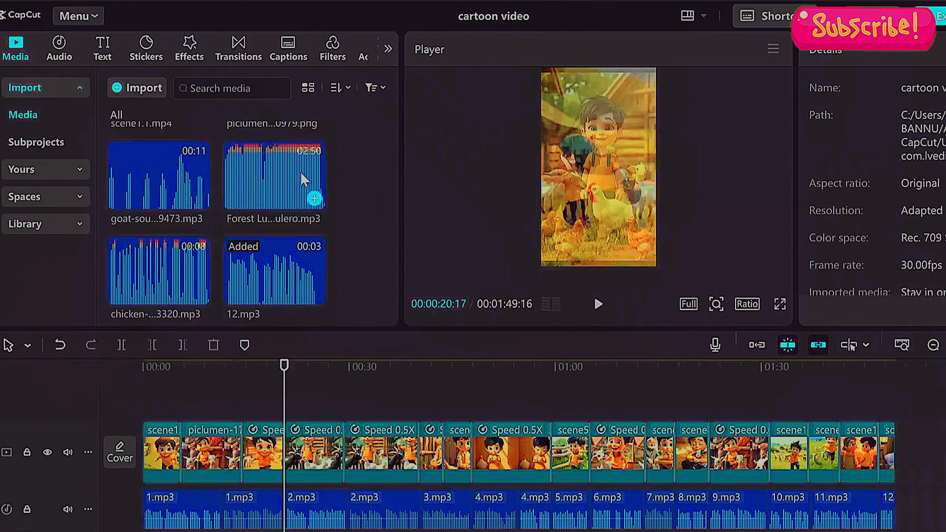
- In CapCut, add the goat sound at 00:00:20:17 under 2.mp3, layer the chicken sound below it and lower the volume
left_click(174, 198)
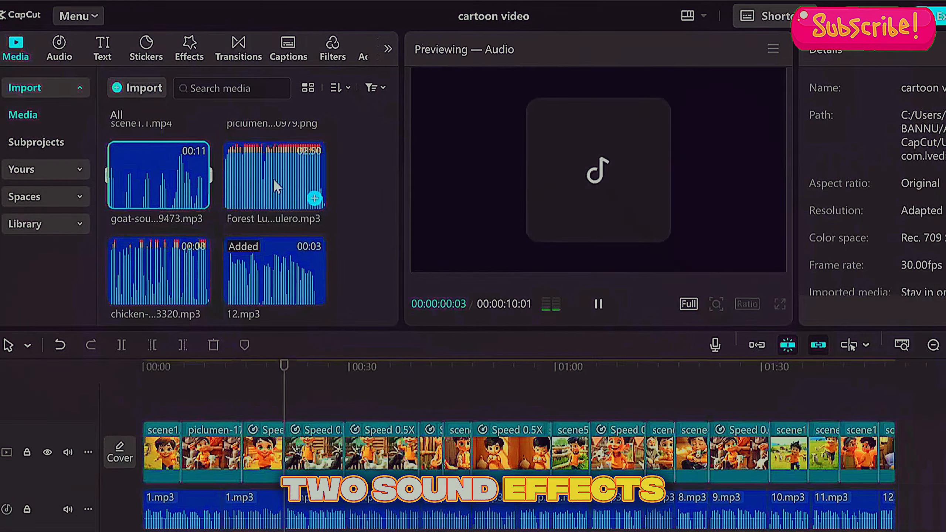
left_click(199, 199)
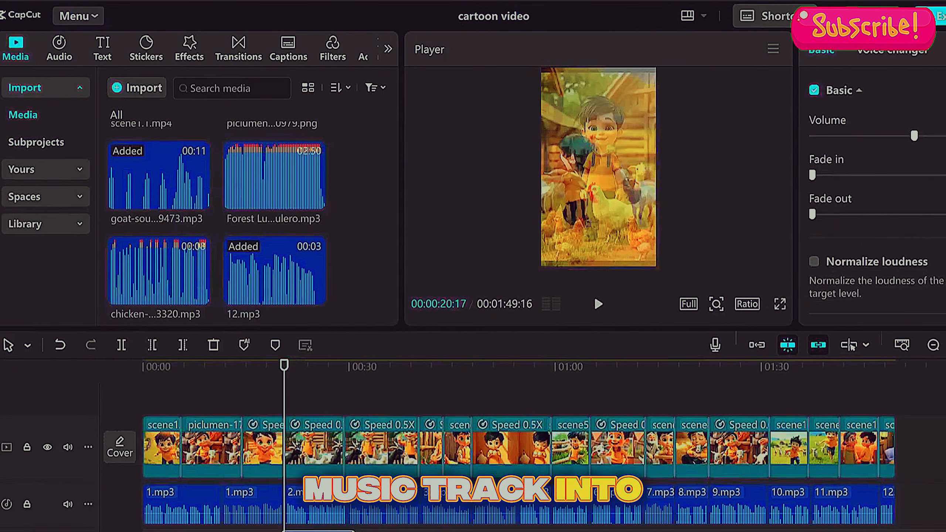
scroll(518, 455, "down", 2)
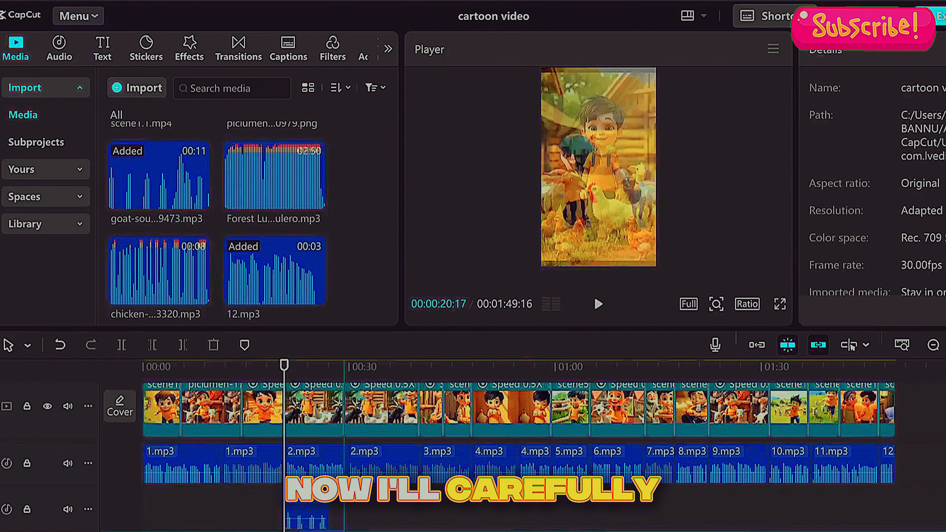
left_click_drag(159, 272, 329, 531)
left_click_drag(915, 136, 886, 136)
- Place the chicken sound effect under the start of 3.mp3, trim its end slightly and lower its volume
left_click_drag(285, 379, 419, 366)
left_click_drag(159, 271, 431, 516)
left_click_drag(472, 518, 466, 518)
left_click_drag(914, 136, 886, 136)
- Place the goat sound effect under the start of 6.mp3 and trim its end to about 5 seconds long
left_click_drag(419, 365, 601, 365)
left_click_drag(159, 175, 596, 513)
left_click_drag(665, 526, 626, 527)
- Add the Forest Lu...ulero.mp3 music on its own track beneath the sound effects and cut it off at 00:01:49:16
left_click_drag(601, 365, 896, 365)
scroll(254, 525, "down", 2)
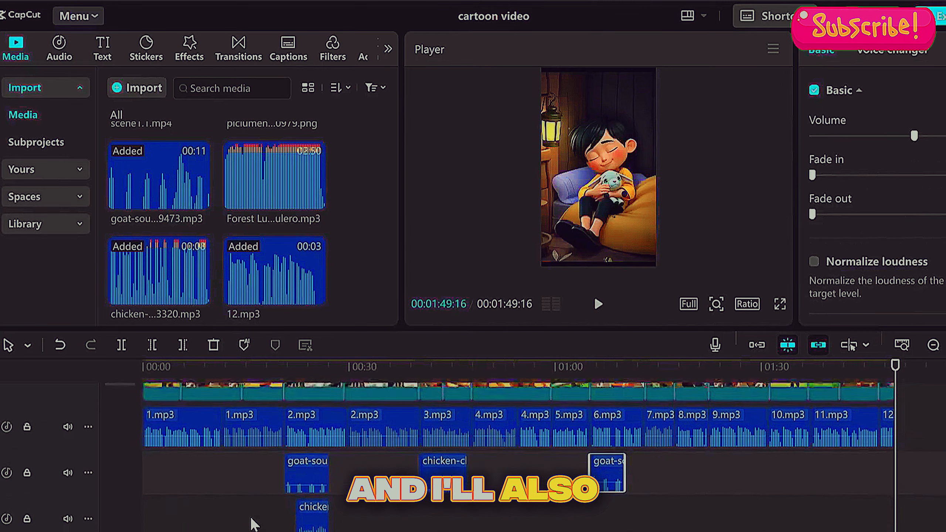
scroll(255, 525, "down", 1)
left_click_drag(253, 191, 160, 531)
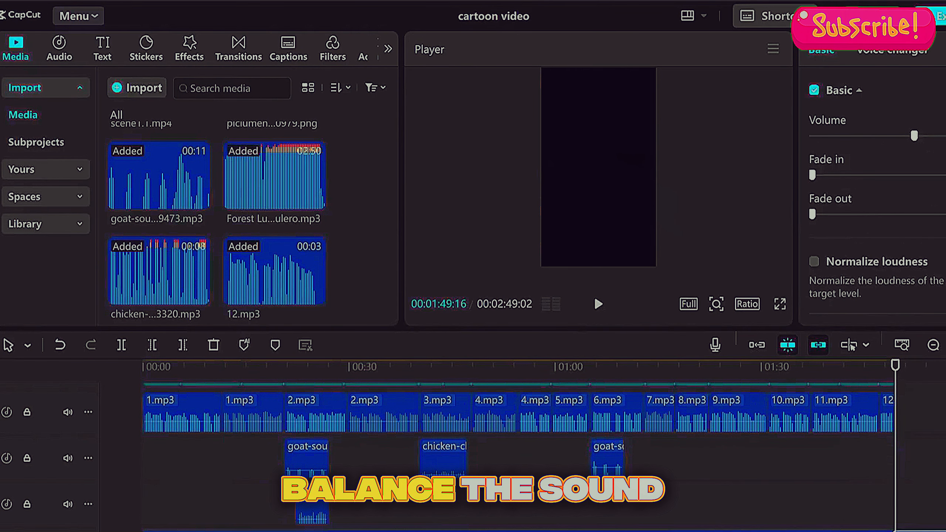
key("Delete")
left_click(801, 531)
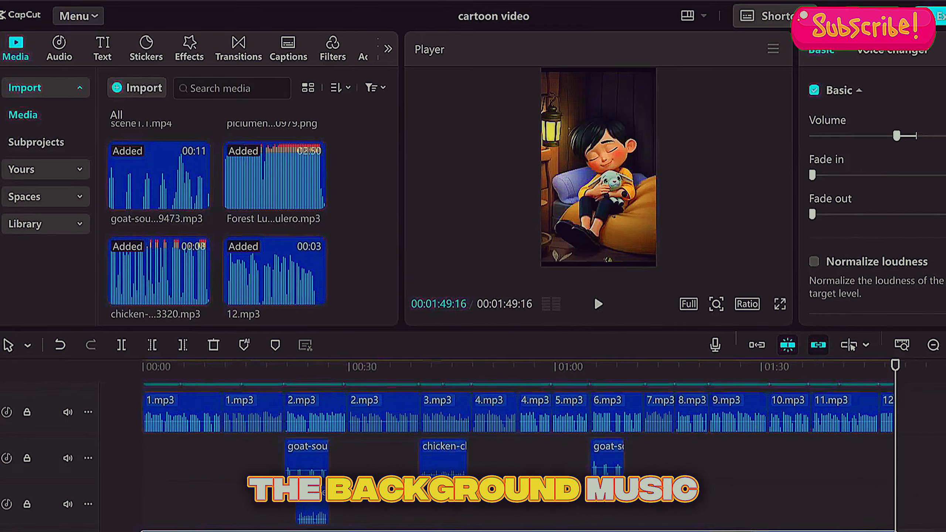